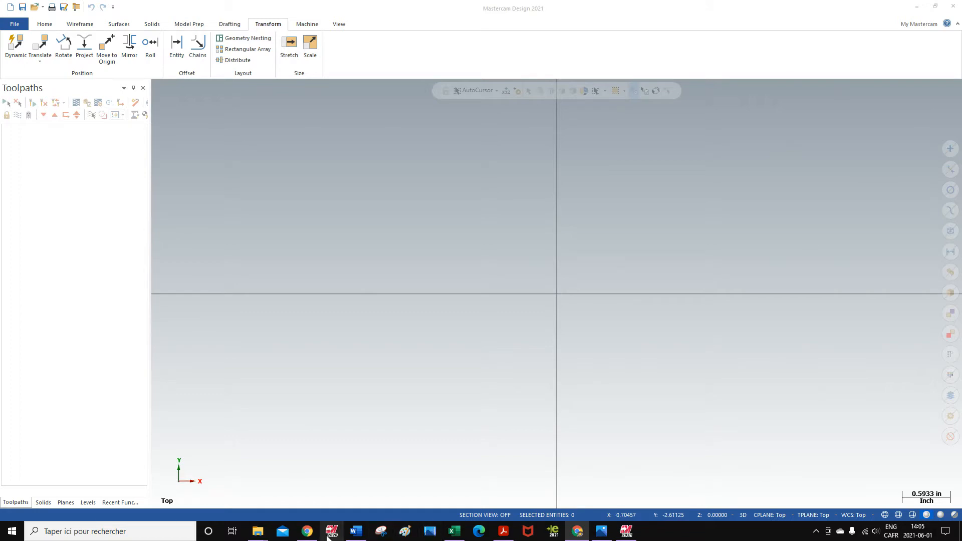
- Look over the series production project folder in File Explorer, then return to Mastercam
{"action": "mouse_move", "coordinate": [261, 536]}
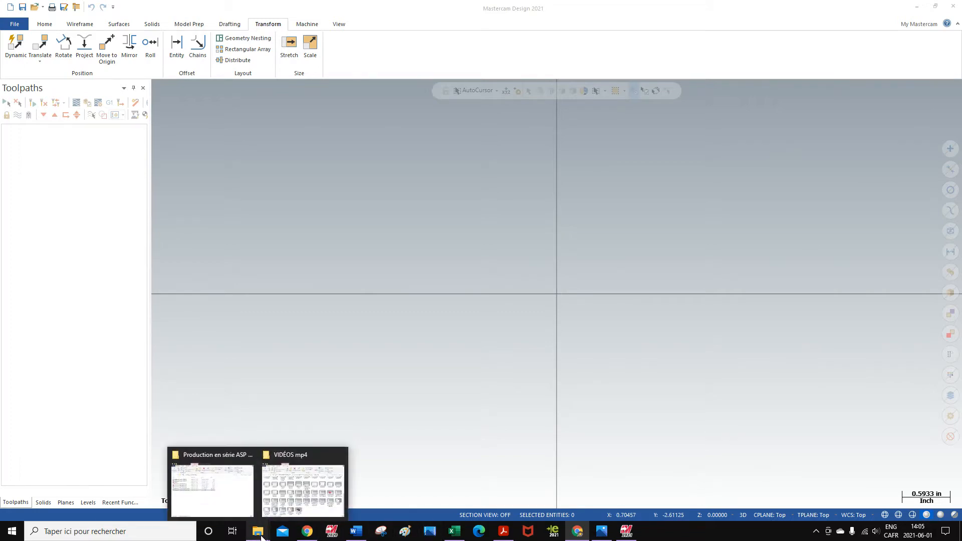
{"action": "left_click", "coordinate": [236, 496]}
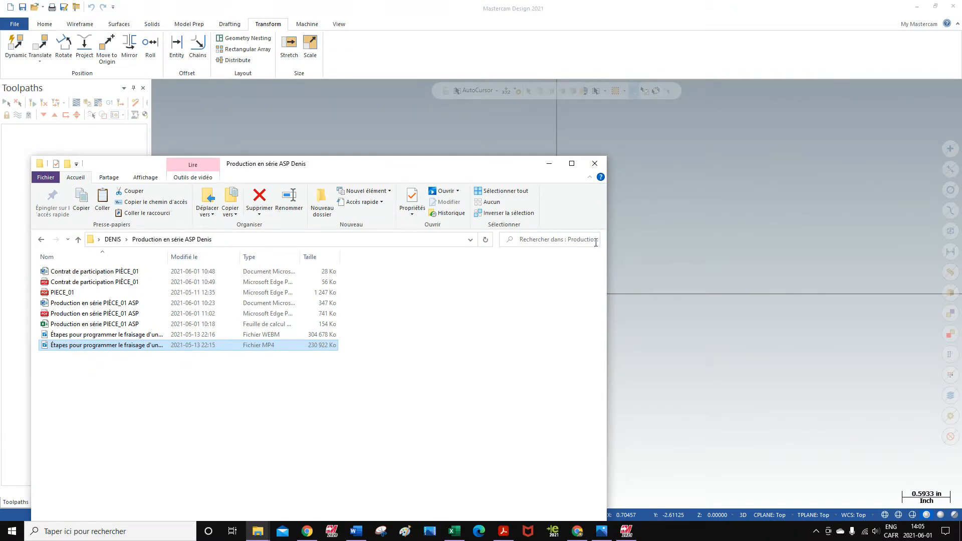
{"action": "left_click", "coordinate": [752, 423]}
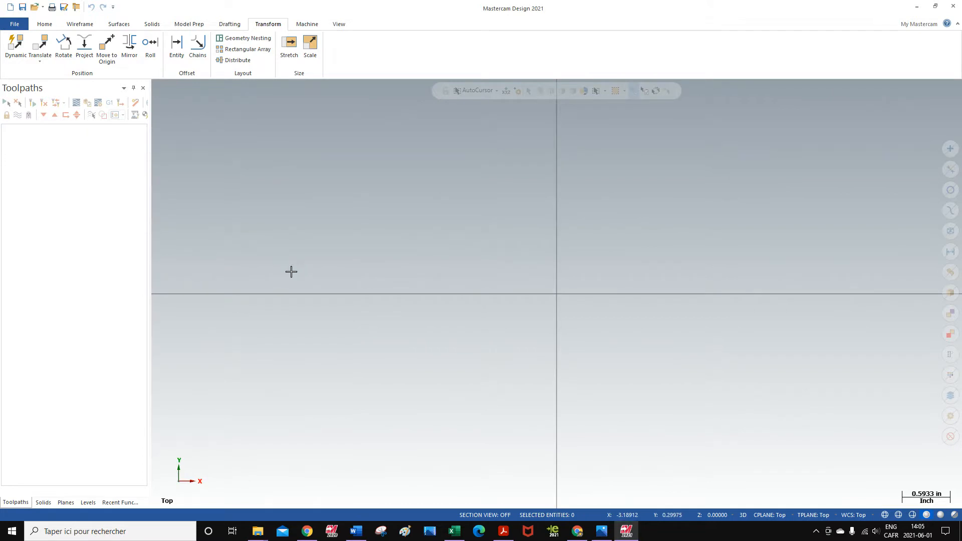
- Open the SolidWorks part file PIECE_01 from the desktop (Bureau) folder
{"action": "left_click", "coordinate": [35, 7]}
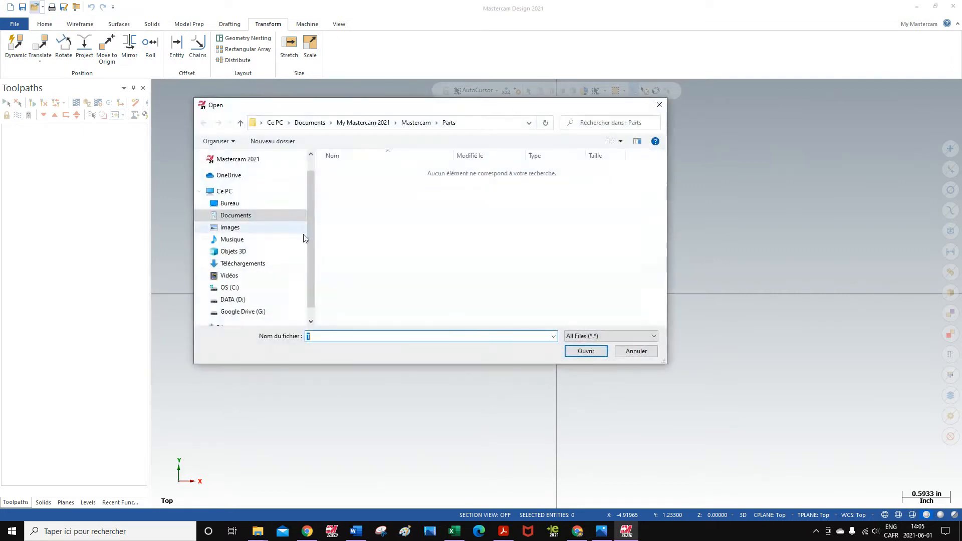
{"action": "left_click", "coordinate": [230, 202]}
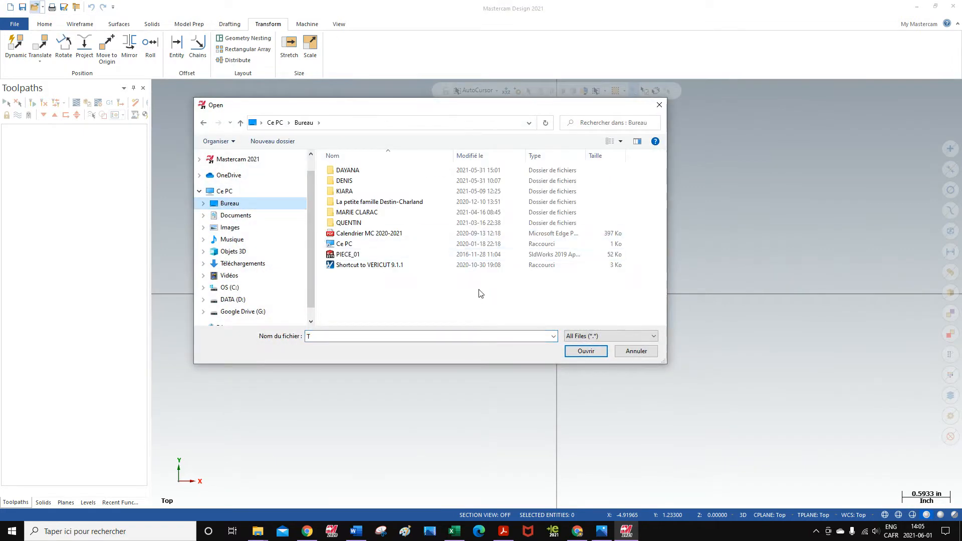
{"action": "left_click", "coordinate": [351, 254]}
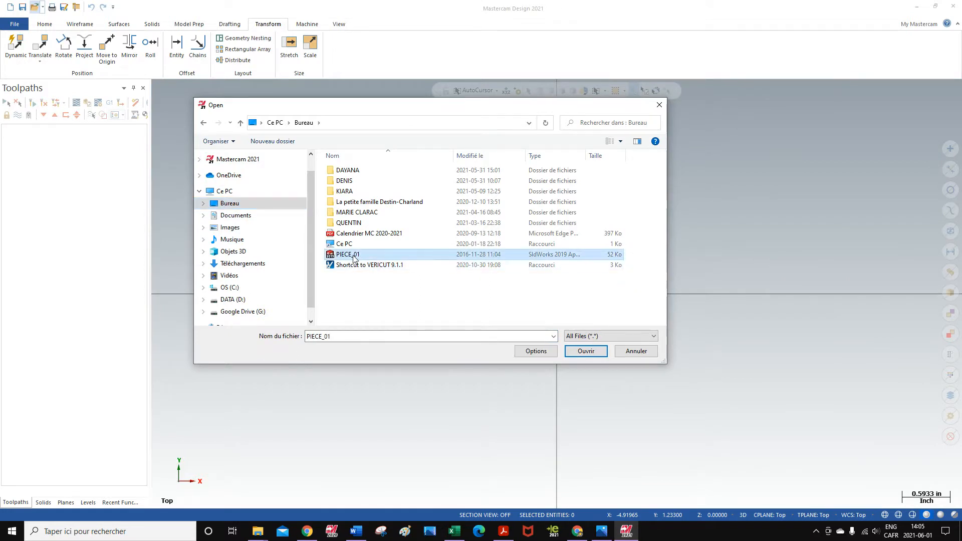
{"action": "left_click", "coordinate": [598, 351]}
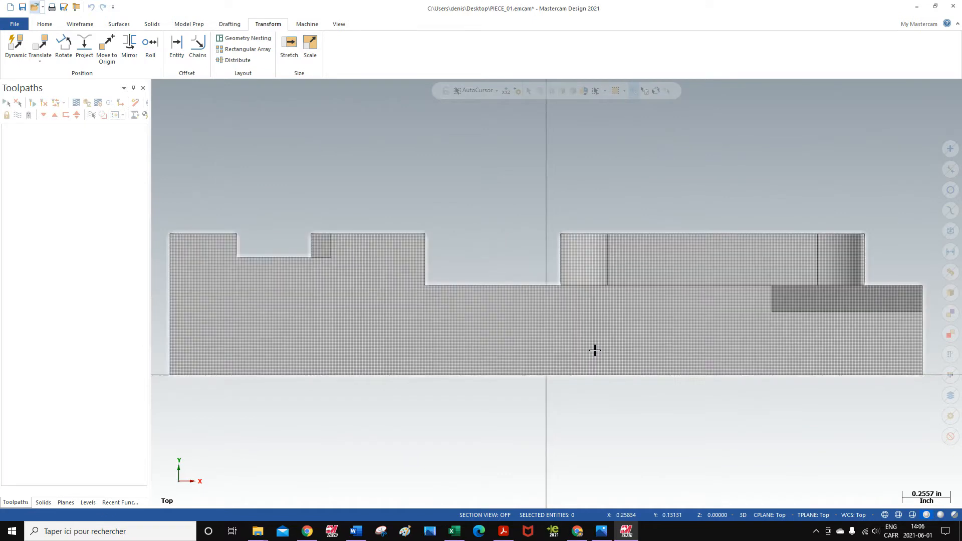
- Examine the imported part in 3D and check its orientation against the OP1 vise setup image in Photos
{"action": "scroll", "coordinate": [629, 344], "scroll_direction": "down", "scroll_amount": 3}
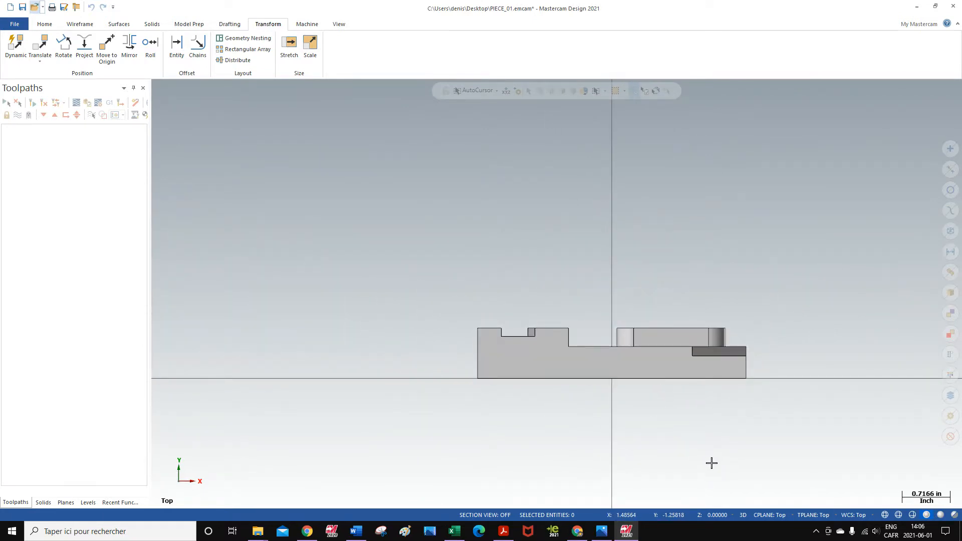
{"action": "scroll", "coordinate": [708, 461], "scroll_direction": "down", "scroll_amount": 2}
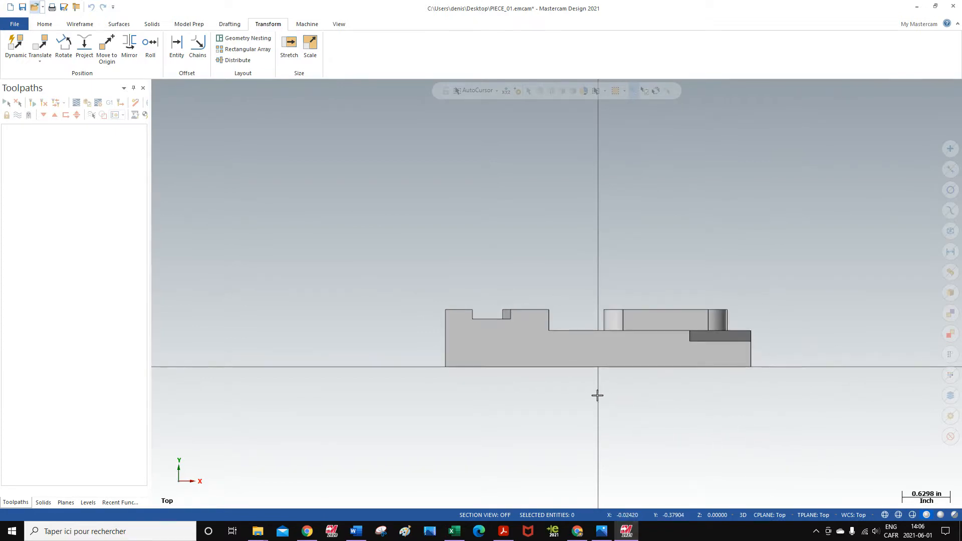
{"action": "middle_click_drag", "start_coordinate": [603, 392], "coordinate": [393, 479]}
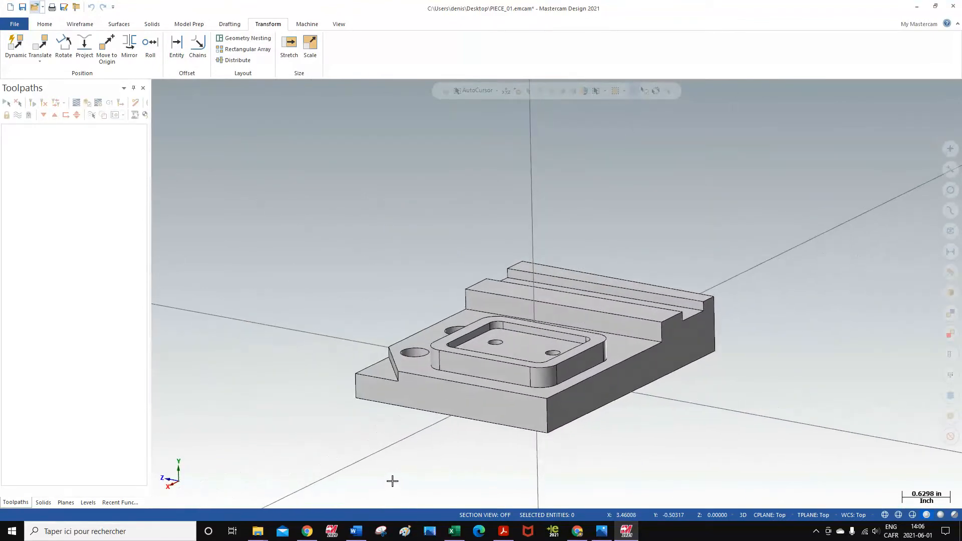
{"action": "mouse_move", "coordinate": [762, 378]}
{"action": "middle_mouse_down"}
{"action": "mouse_move", "coordinate": [721, 425]}
{"action": "mouse_move", "coordinate": [670, 357]}
{"action": "mouse_move", "coordinate": [756, 363]}
{"action": "mouse_move", "coordinate": [715, 358]}
{"action": "mouse_move", "coordinate": [714, 378]}
{"action": "mouse_move", "coordinate": [743, 355]}
{"action": "mouse_move", "coordinate": [720, 363]}
{"action": "mouse_move", "coordinate": [728, 356]}
{"action": "mouse_move", "coordinate": [721, 373]}
{"action": "middle_mouse_up"}
{"action": "right_click", "coordinate": [721, 425]}
{"action": "left_click", "coordinate": [700, 414]}
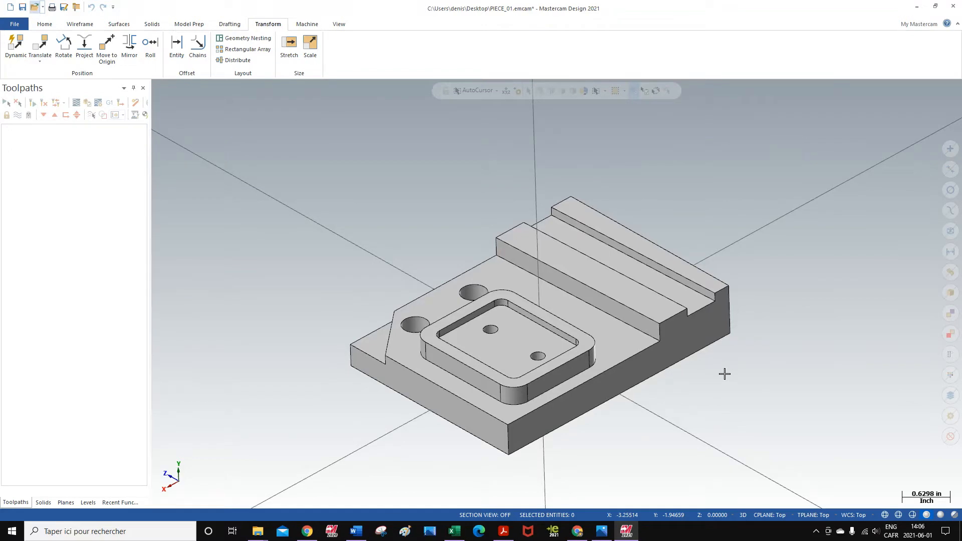
{"action": "left_click", "coordinate": [602, 531]}
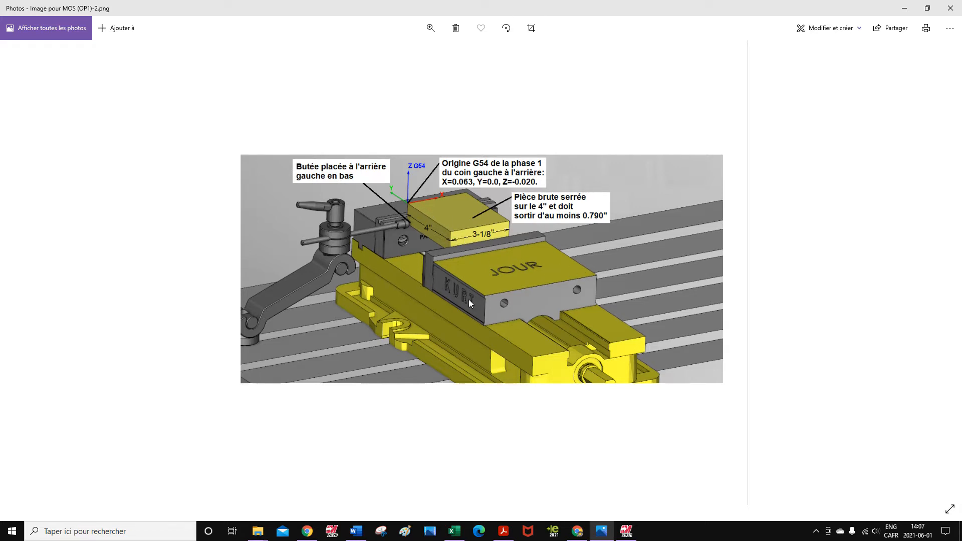
{"action": "left_click", "coordinate": [904, 11]}
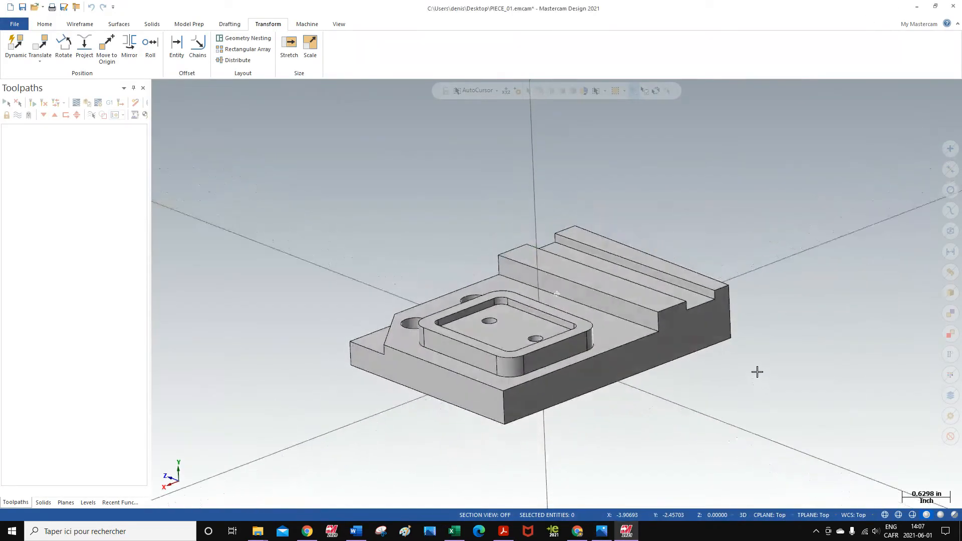
- Create curves on all edges of the entire solid body, keeping both inside and outside loops
{"action": "mouse_move", "coordinate": [757, 372]}
{"action": "middle_mouse_down"}
{"action": "mouse_move", "coordinate": [754, 393]}
{"action": "mouse_move", "coordinate": [758, 376]}
{"action": "mouse_move", "coordinate": [765, 393]}
{"action": "mouse_move", "coordinate": [750, 382]}
{"action": "middle_mouse_up"}
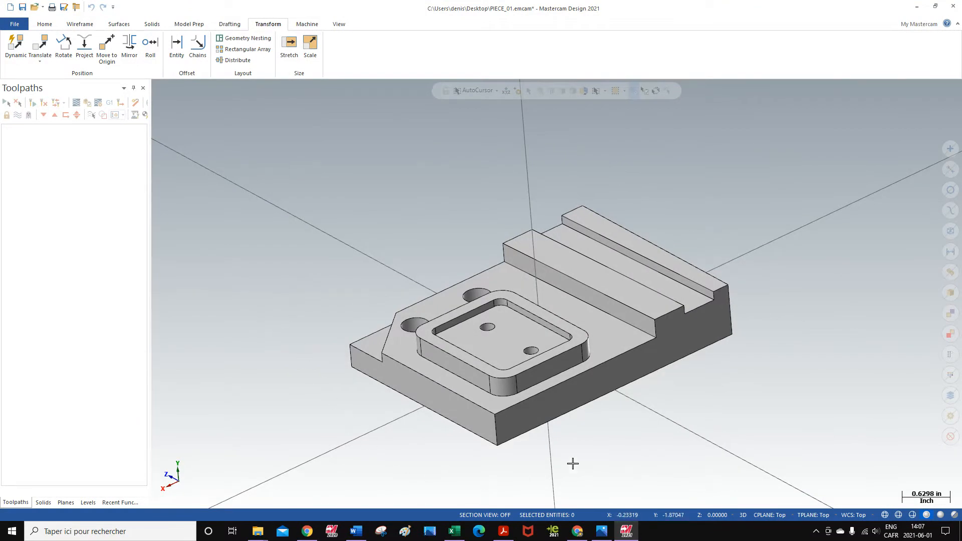
{"action": "middle_click_drag", "start_coordinate": [625, 434], "coordinate": [629, 437]}
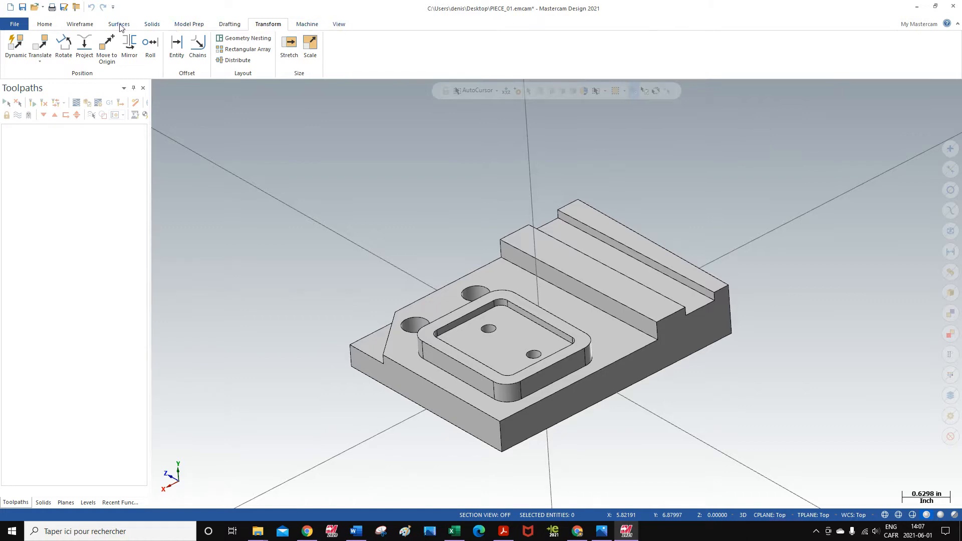
{"action": "left_click", "coordinate": [84, 25]}
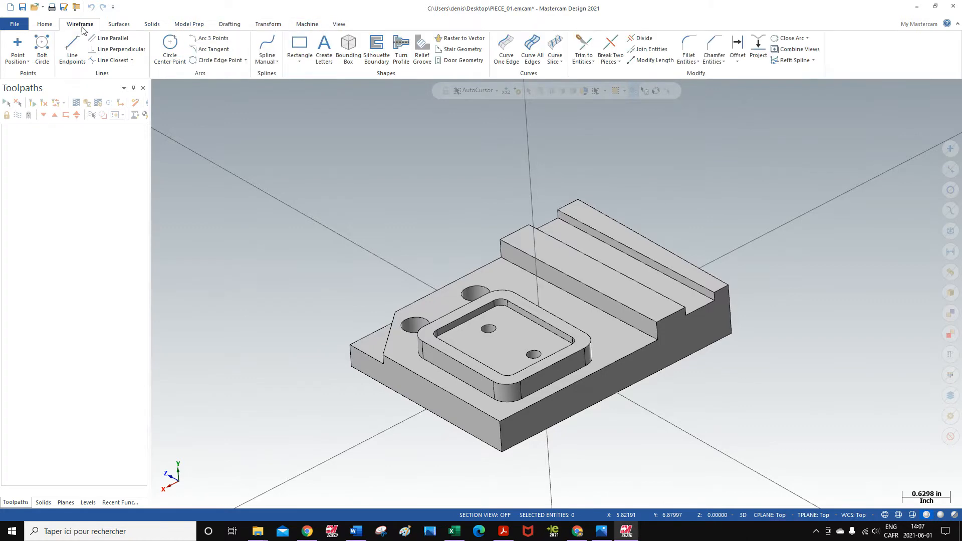
{"action": "left_click", "coordinate": [532, 47]}
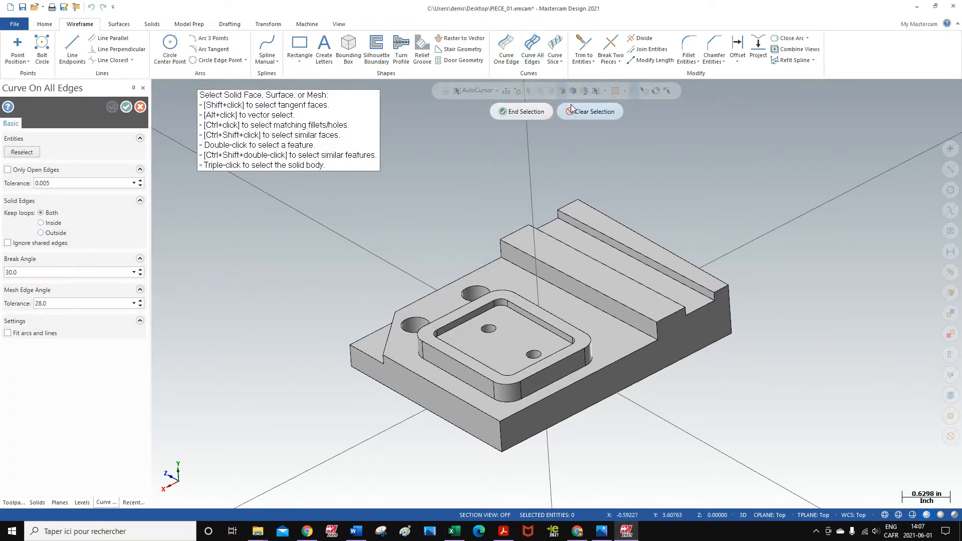
{"action": "key", "text": "ctrl+a"}
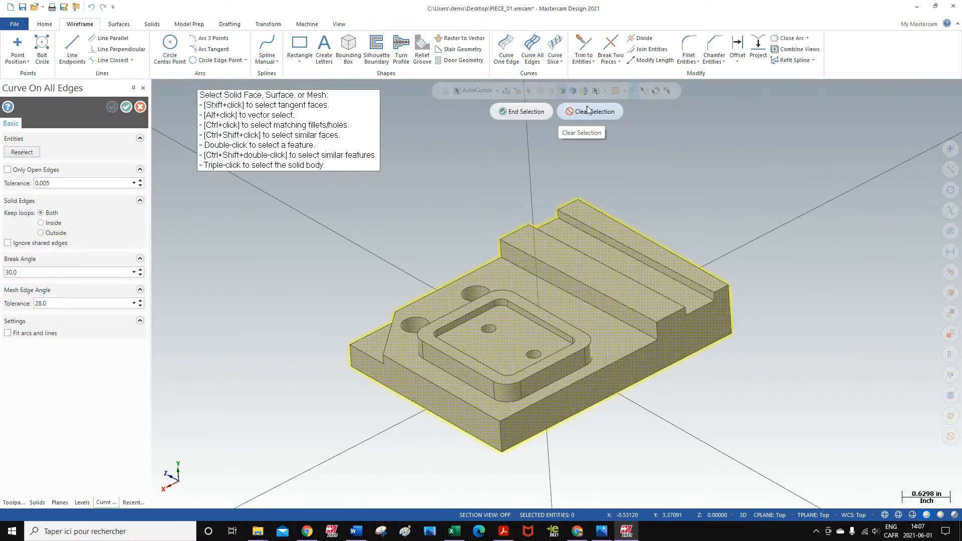
{"action": "left_click", "coordinate": [513, 113]}
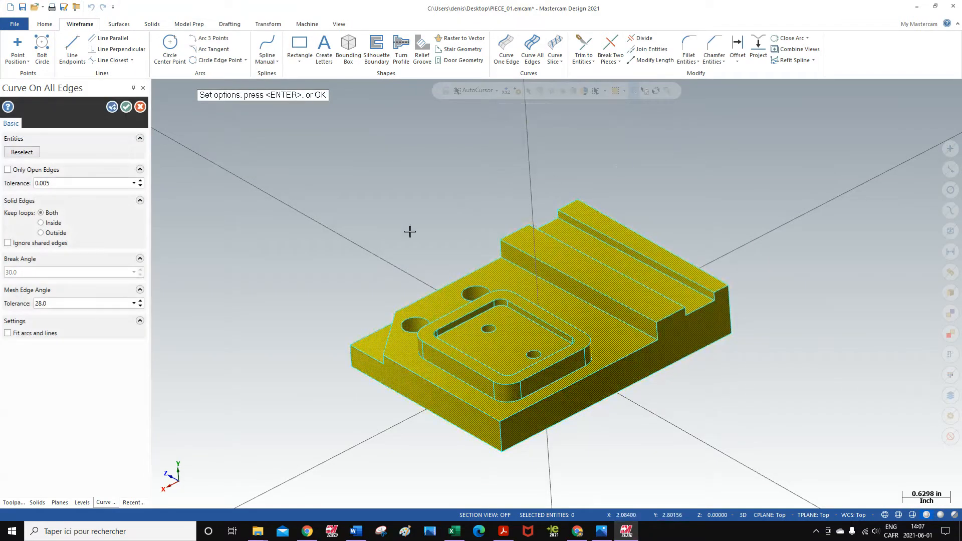
{"action": "left_click", "coordinate": [126, 107]}
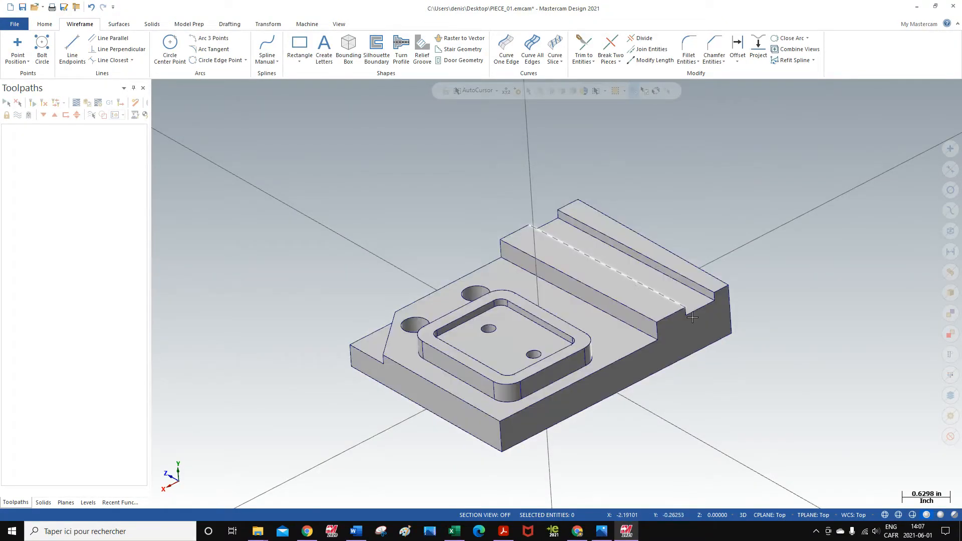
- Examine the part's faces, steps and holes from several angles and compare them with the dimensioned drawing in Acrobat Reader
{"action": "mouse_move", "coordinate": [696, 374]}
{"action": "middle_mouse_down"}
{"action": "mouse_move", "coordinate": [728, 348]}
{"action": "mouse_move", "coordinate": [691, 376]}
{"action": "mouse_move", "coordinate": [715, 380]}
{"action": "mouse_move", "coordinate": [691, 375]}
{"action": "middle_mouse_up"}
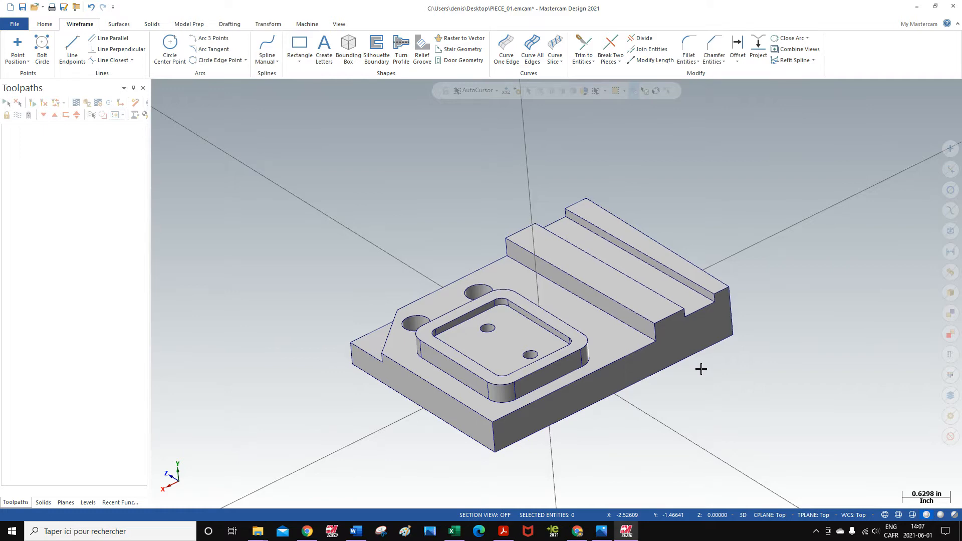
{"action": "mouse_move", "coordinate": [711, 376]}
{"action": "middle_mouse_down"}
{"action": "mouse_move", "coordinate": [687, 383]}
{"action": "mouse_move", "coordinate": [719, 354]}
{"action": "mouse_move", "coordinate": [715, 365]}
{"action": "middle_mouse_up"}
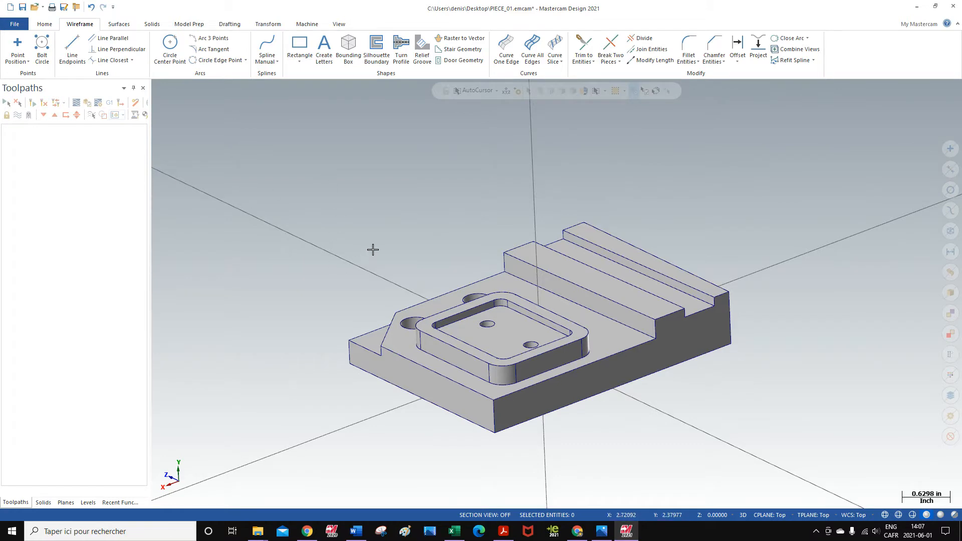
{"action": "mouse_move", "coordinate": [373, 249]}
{"action": "middle_mouse_down"}
{"action": "mouse_move", "coordinate": [395, 269]}
{"action": "mouse_move", "coordinate": [387, 255]}
{"action": "middle_mouse_up"}
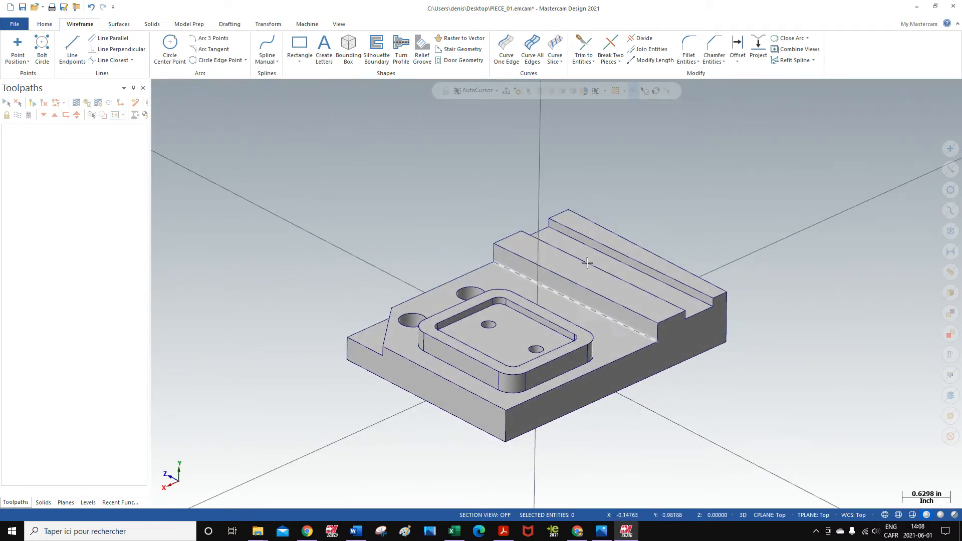
{"action": "left_click", "coordinate": [504, 534]}
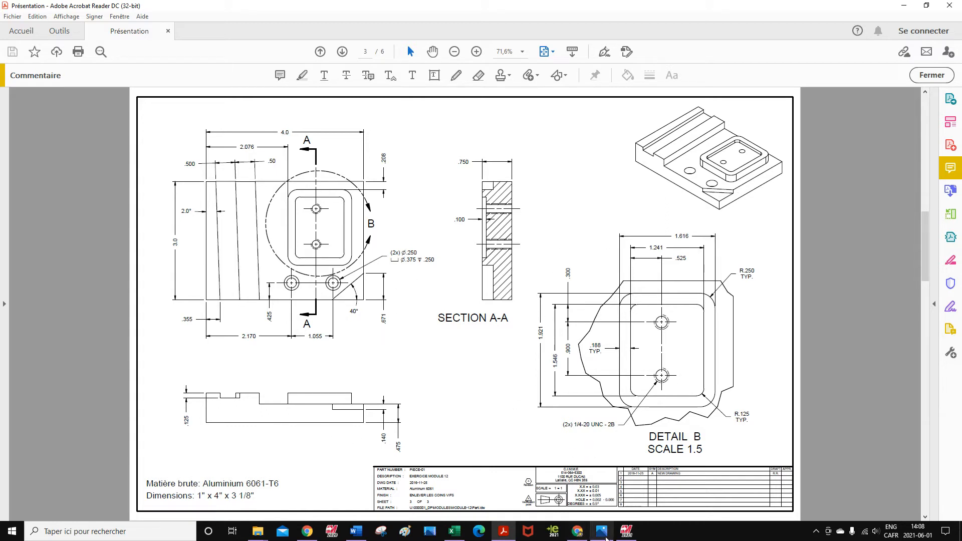
{"action": "left_click", "coordinate": [626, 531]}
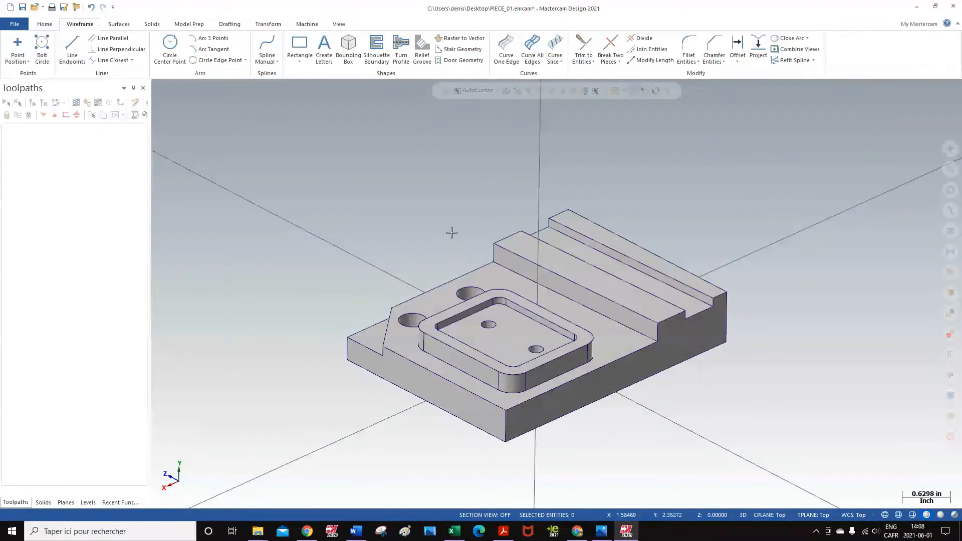
{"action": "middle_click_drag", "start_coordinate": [453, 232], "coordinate": [474, 193]}
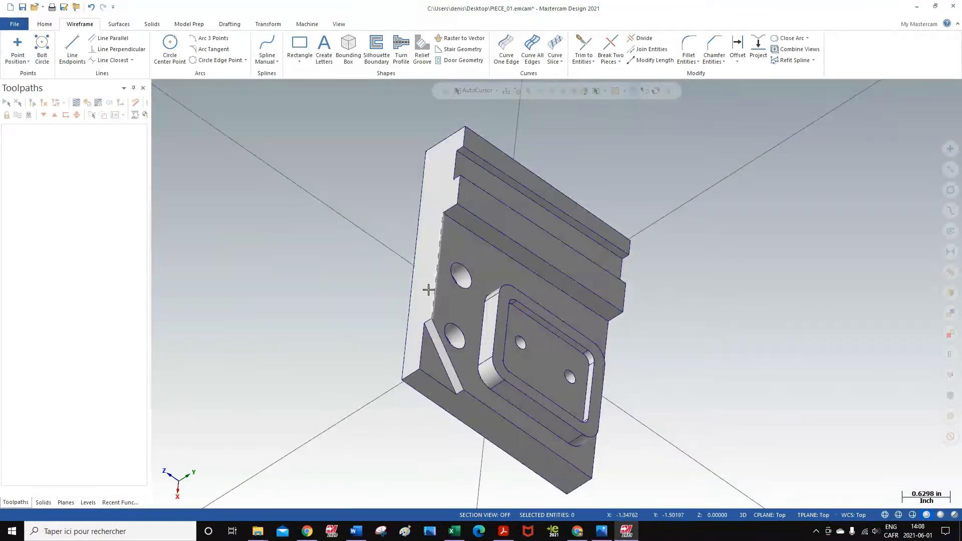
{"action": "mouse_move", "coordinate": [669, 398]}
{"action": "middle_mouse_down"}
{"action": "mouse_move", "coordinate": [668, 311]}
{"action": "mouse_move", "coordinate": [583, 331]}
{"action": "mouse_move", "coordinate": [441, 397]}
{"action": "middle_mouse_up"}
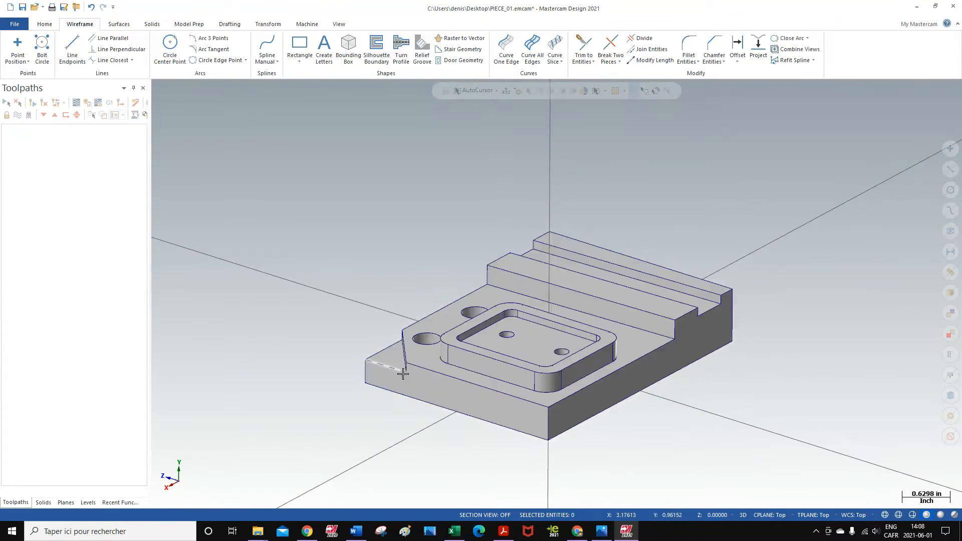
{"action": "middle_click_drag", "start_coordinate": [480, 401], "coordinate": [867, 290]}
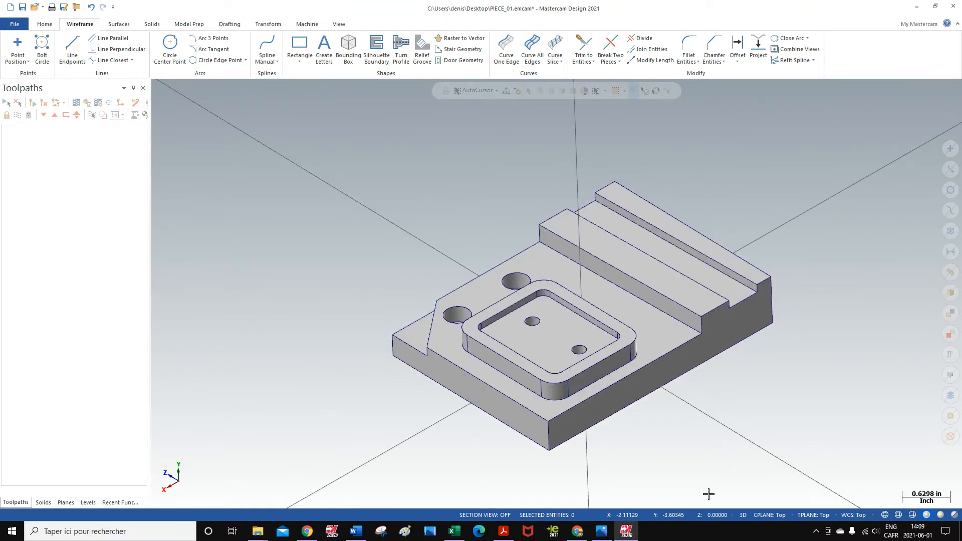
- Inspect the G54 origin, stop and stock clamping notes up close in the Photos setup image, and return to Mastercam
{"action": "left_click", "coordinate": [603, 533]}
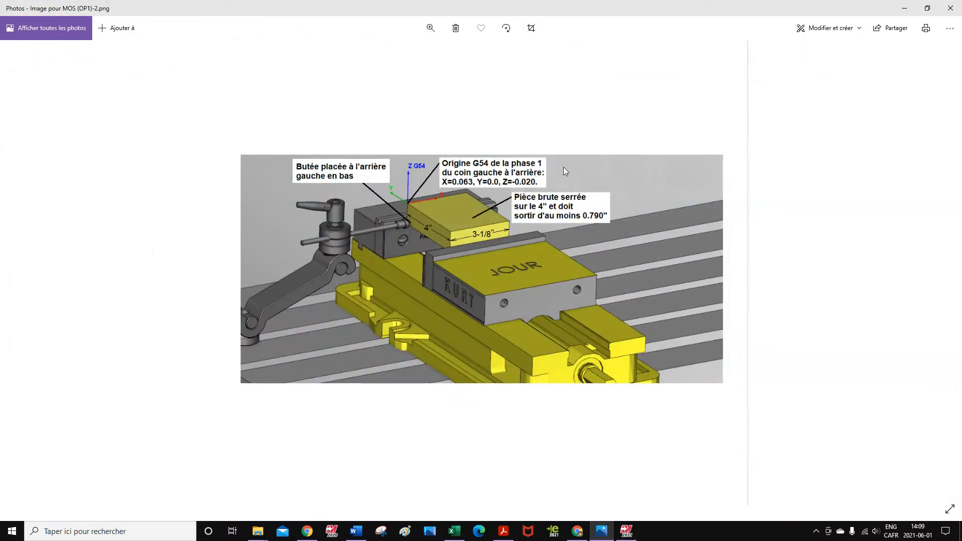
{"action": "left_click", "coordinate": [431, 28]}
{"action": "left_click_drag", "start_coordinate": [384, 53], "coordinate": [416, 54]}
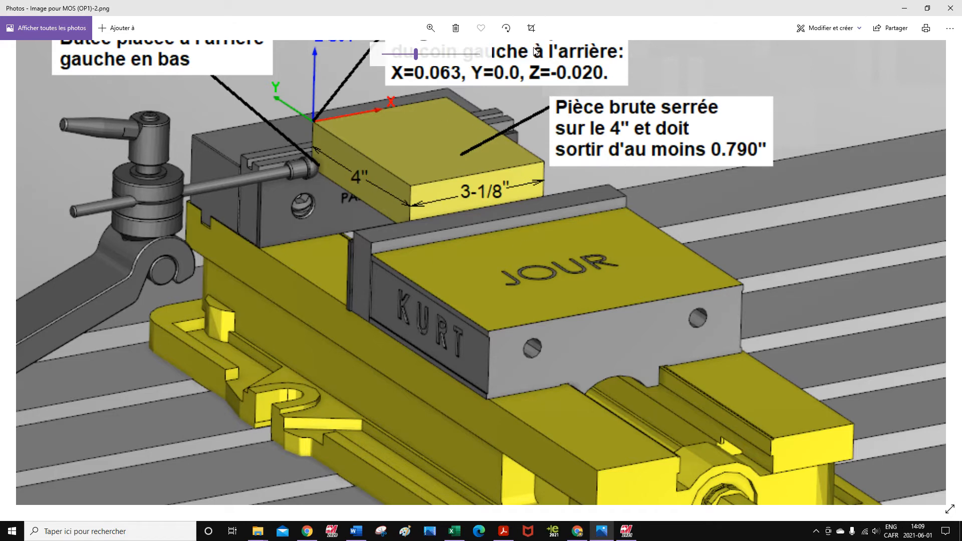
{"action": "left_click", "coordinate": [624, 536]}
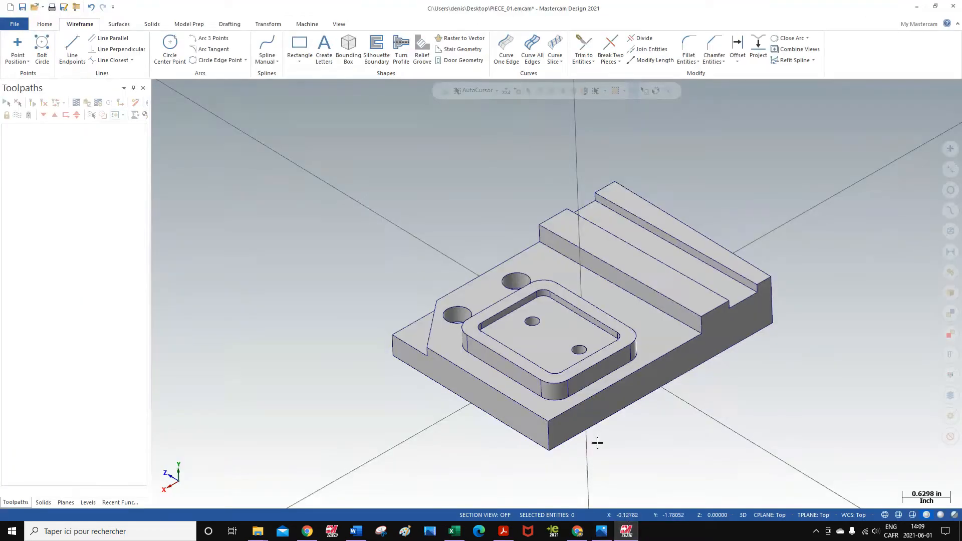
- Add a machine group using the default mill definition
{"action": "middle_click_drag", "start_coordinate": [762, 378], "coordinate": [739, 207]}
{"action": "scroll", "coordinate": [737, 200], "scroll_direction": "down", "scroll_amount": 2}
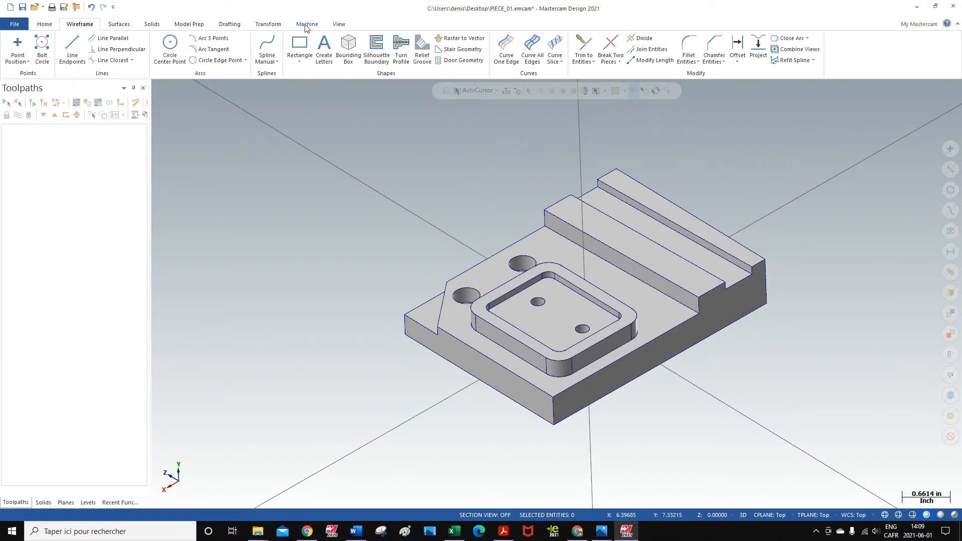
{"action": "left_click", "coordinate": [306, 27]}
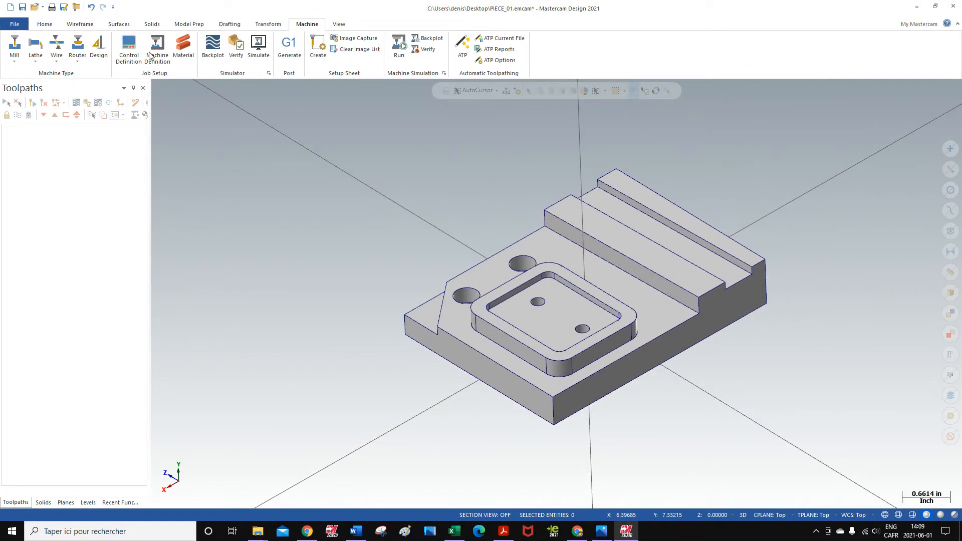
{"action": "left_click", "coordinate": [17, 57]}
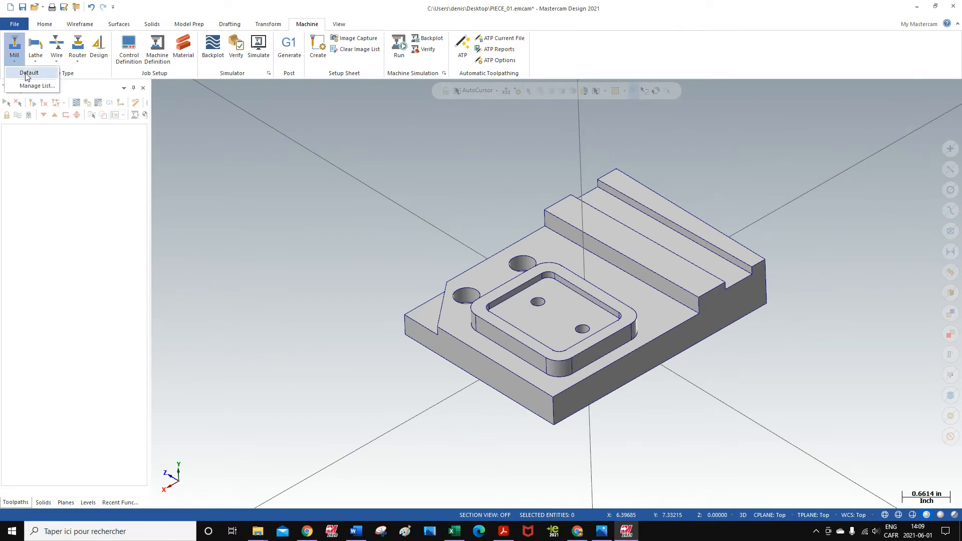
{"action": "left_click", "coordinate": [26, 73]}
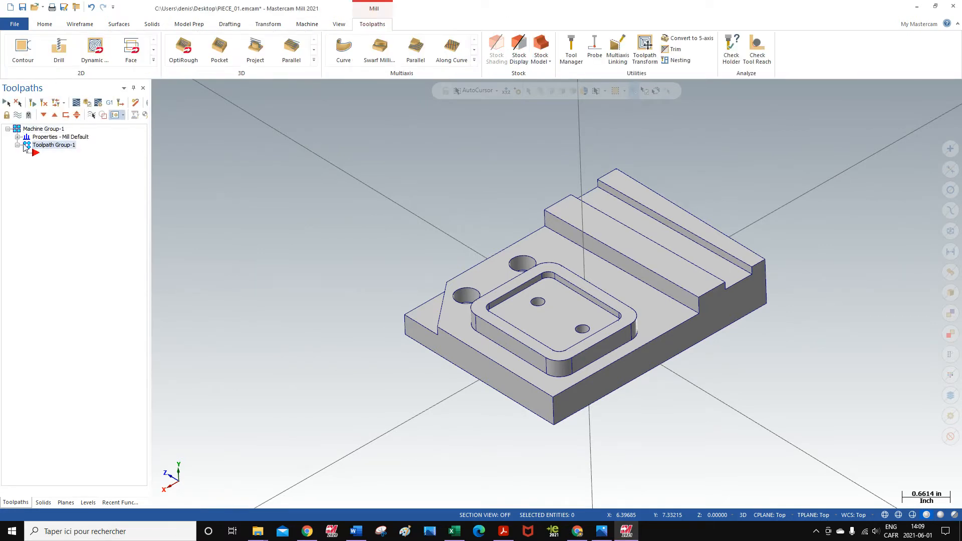
- In the machine group's tool settings, set program number 1, feed calculation from material, and sequential tool number assignment
{"action": "left_click", "coordinate": [18, 137]}
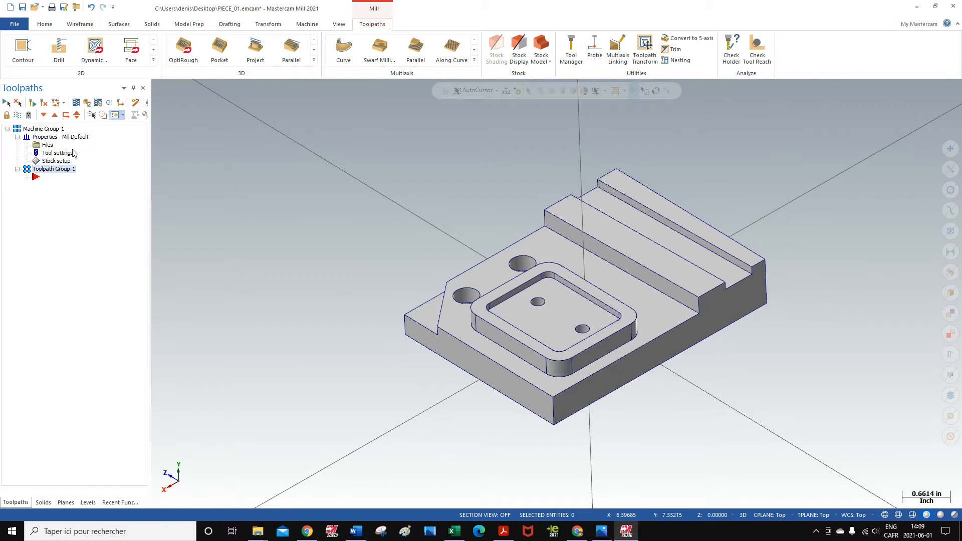
{"action": "left_click", "coordinate": [47, 144]}
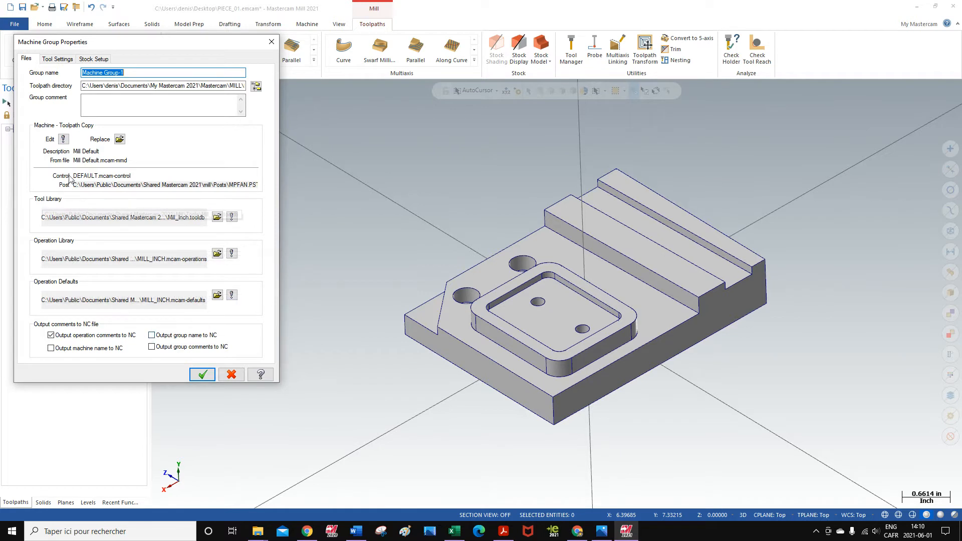
{"action": "left_click", "coordinate": [58, 60]}
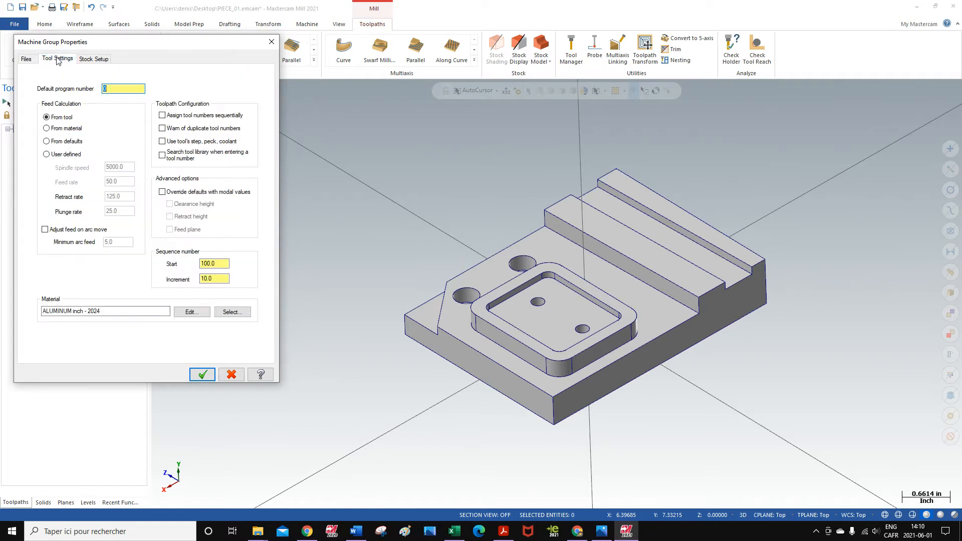
{"action": "left_click", "coordinate": [114, 90]}
{"action": "left_click", "coordinate": [47, 130]}
- Override the defaults with modal values for clearance height, retract height and feed plane
{"action": "left_click", "coordinate": [162, 192]}
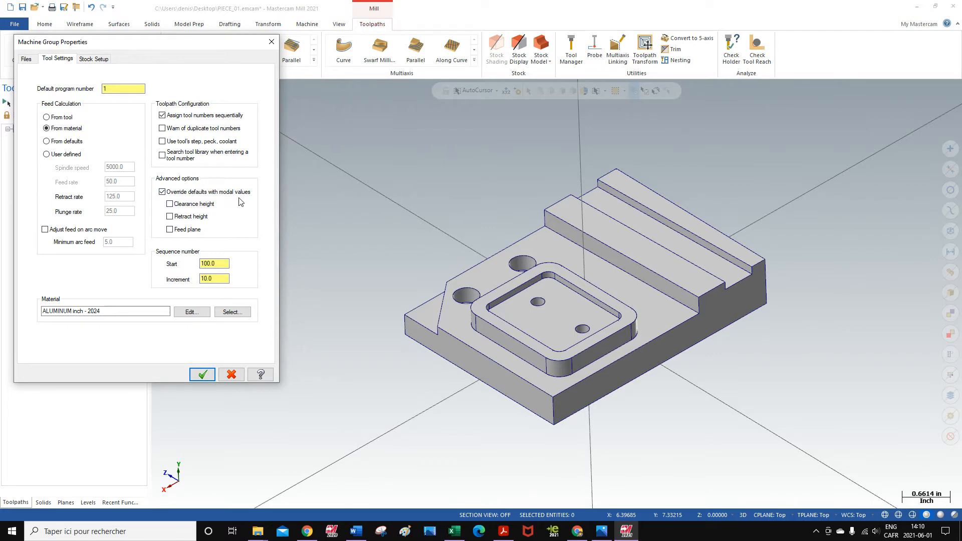
{"action": "left_click", "coordinate": [169, 204]}
{"action": "left_click", "coordinate": [170, 216]}
{"action": "left_click", "coordinate": [170, 229]}
- Choose ALUMINUM inch - 6061 from the Mill library as the stock material and accept the machine group properties
{"action": "left_click", "coordinate": [233, 312]}
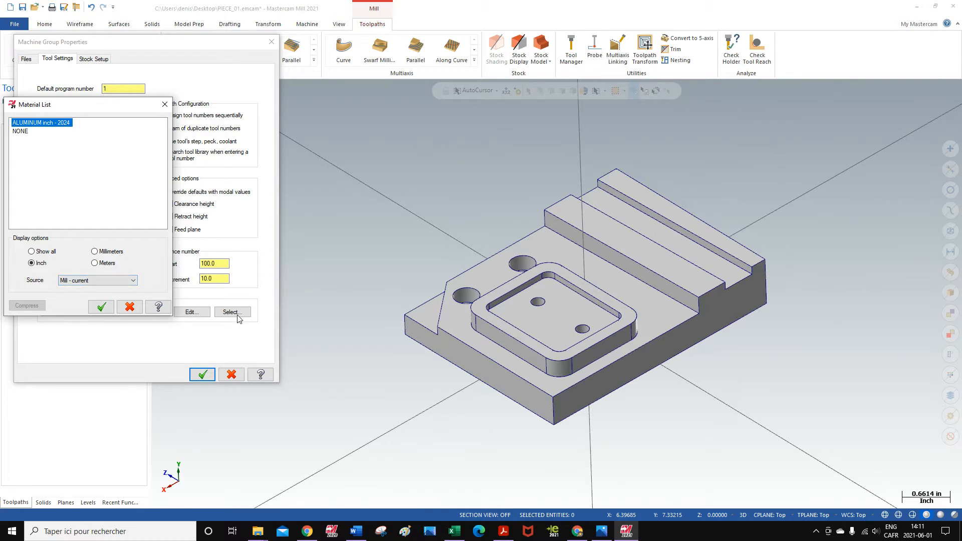
{"action": "left_click", "coordinate": [134, 282]}
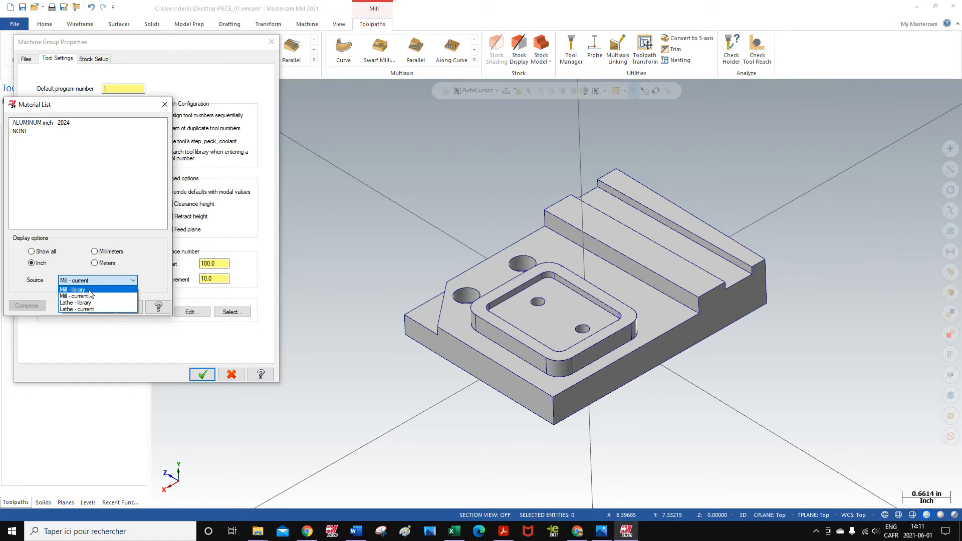
{"action": "left_click", "coordinate": [90, 291]}
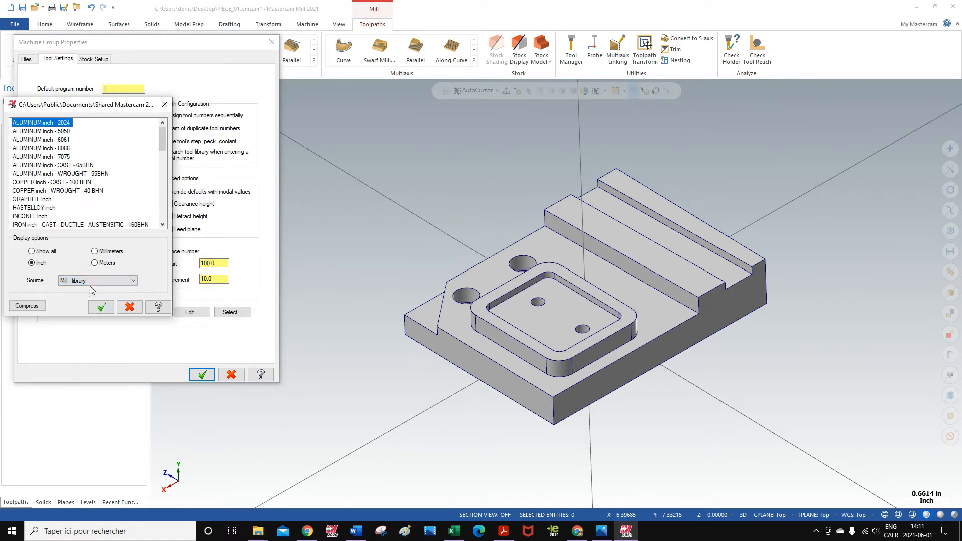
{"action": "left_click", "coordinate": [64, 140]}
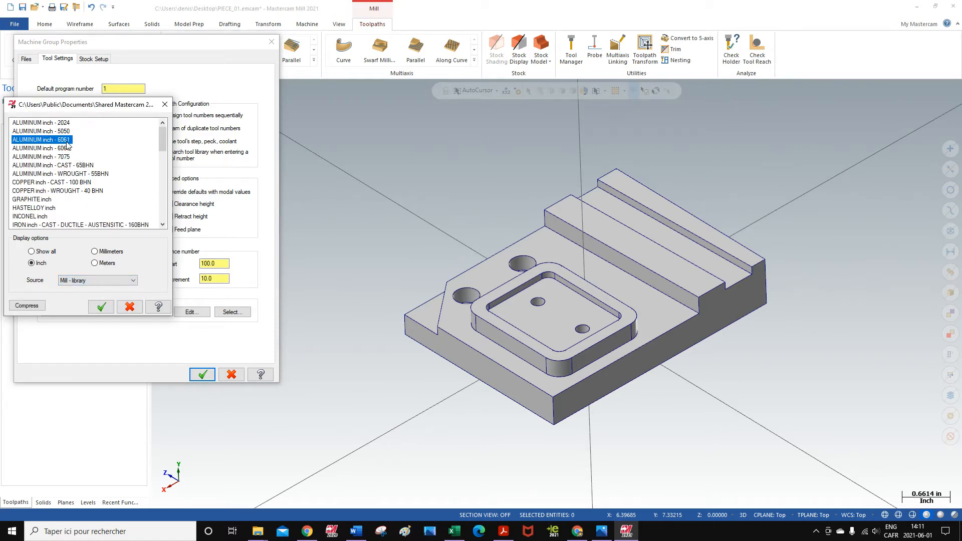
{"action": "left_click", "coordinate": [103, 308]}
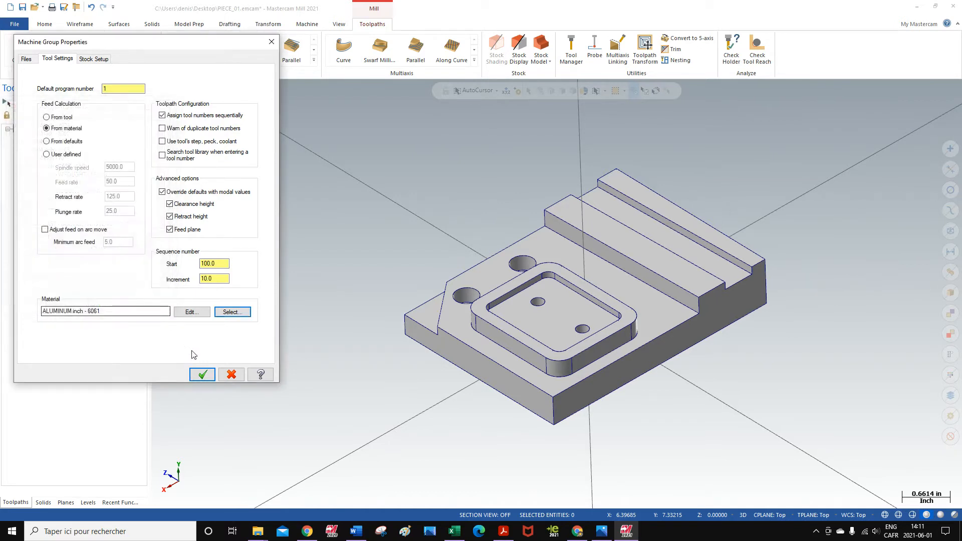
{"action": "left_click", "coordinate": [96, 59]}
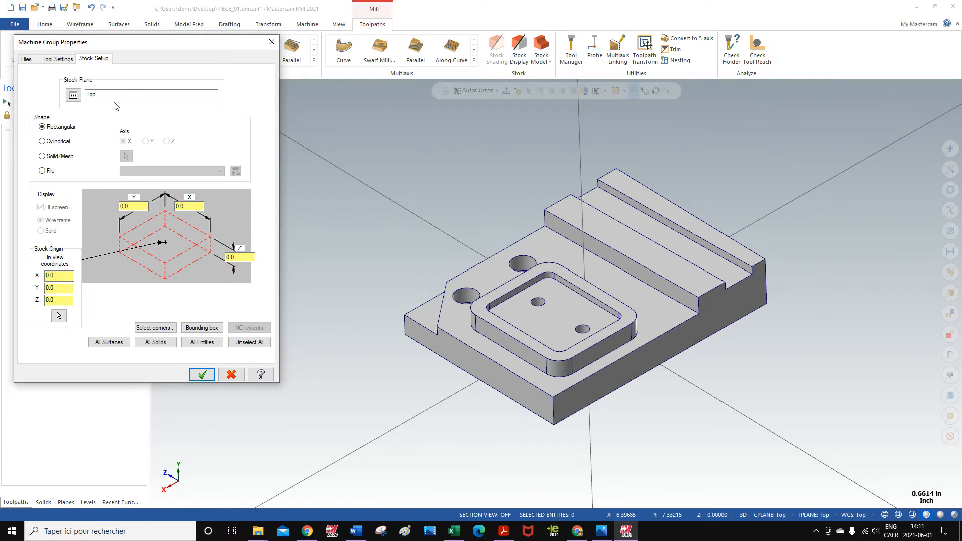
{"action": "left_click", "coordinate": [202, 375]}
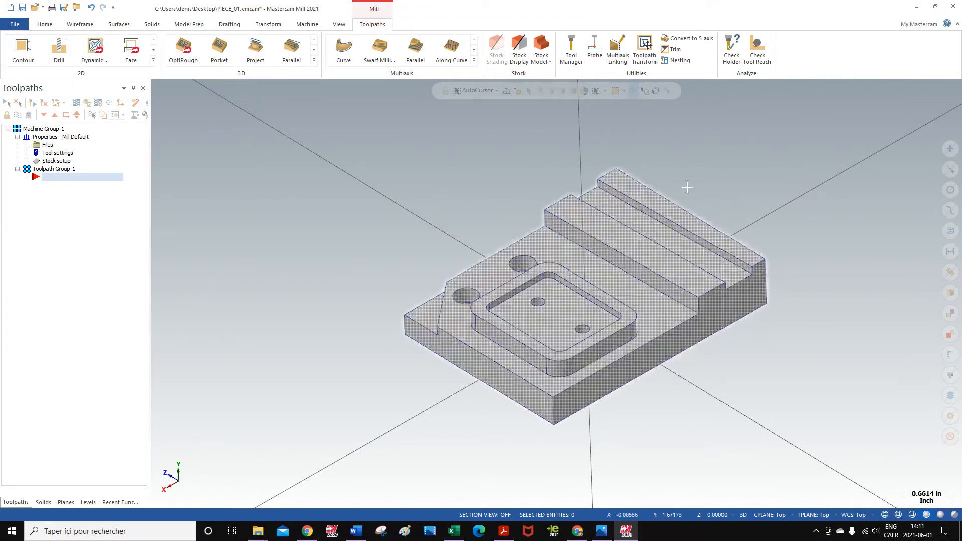
- Examine the part's orientation in isometric view against the axes of the Top work plane
{"action": "right_click", "coordinate": [245, 212]}
{"action": "left_click", "coordinate": [279, 301]}
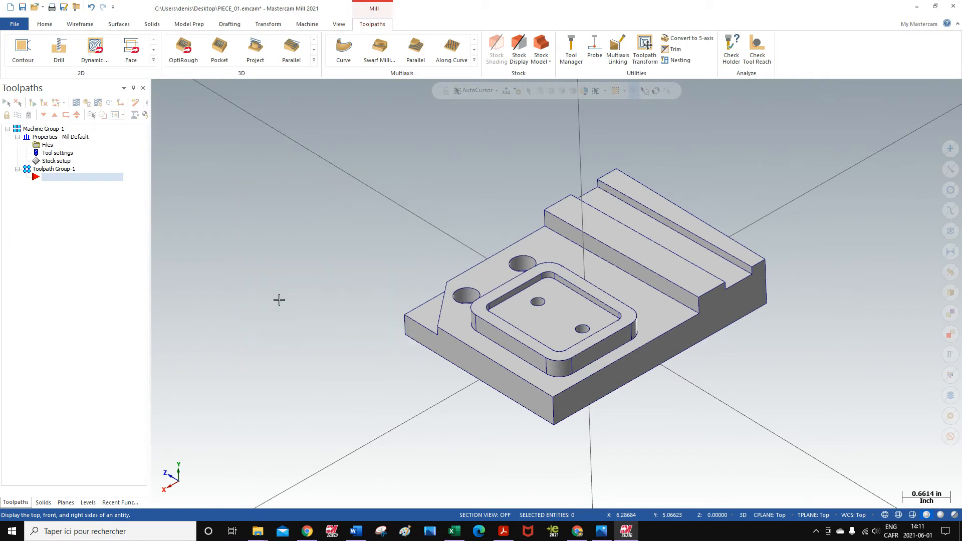
{"action": "scroll", "coordinate": [703, 249], "scroll_direction": "down", "scroll_amount": 7}
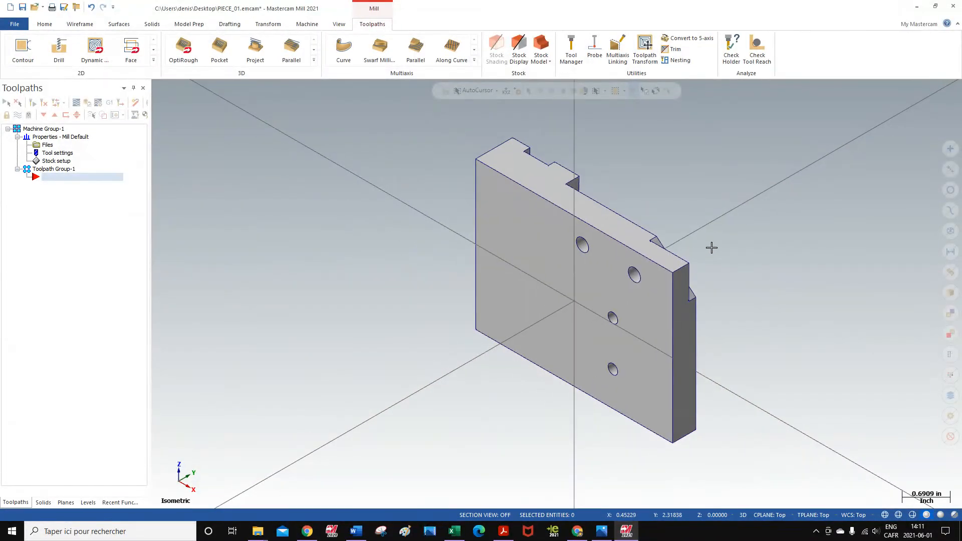
{"action": "scroll", "coordinate": [567, 412], "scroll_direction": "down", "scroll_amount": 5}
{"action": "scroll", "coordinate": [744, 205], "scroll_direction": "up", "scroll_amount": 4}
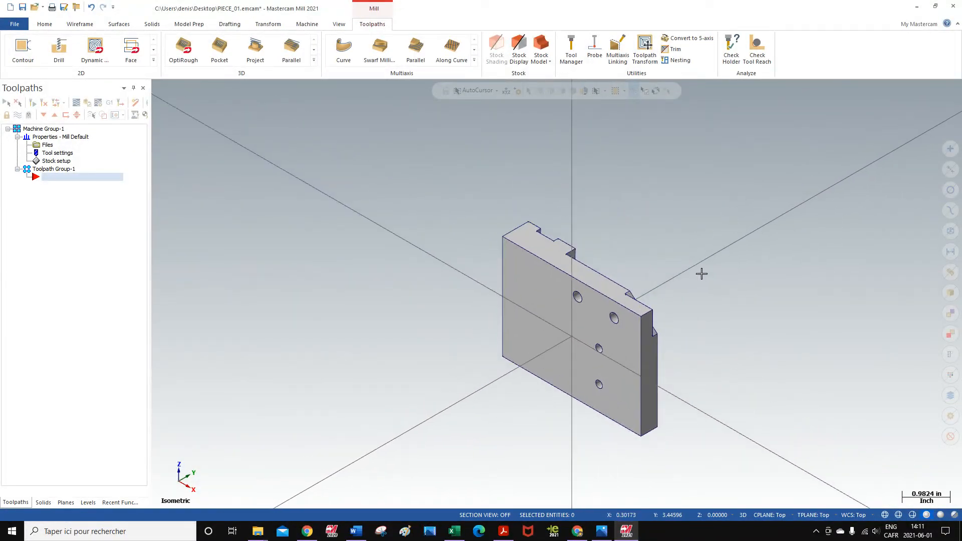
{"action": "scroll", "coordinate": [699, 283], "scroll_direction": "up", "scroll_amount": 1}
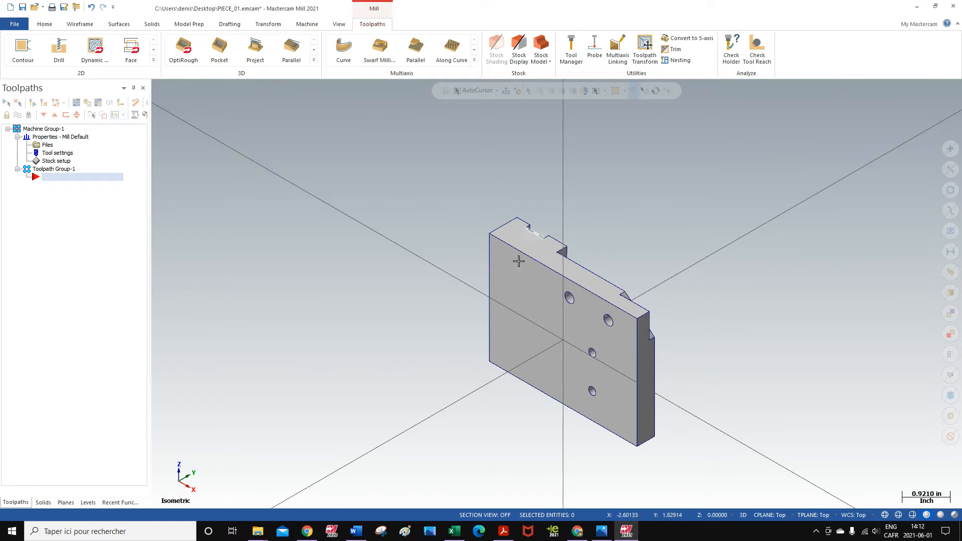
{"action": "left_click", "coordinate": [65, 503]}
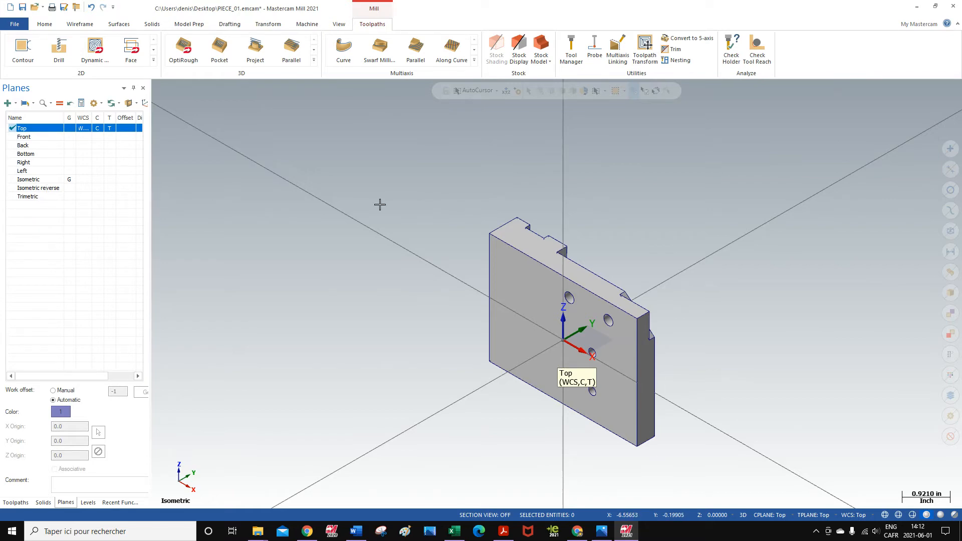
{"action": "mouse_move", "coordinate": [681, 247]}
{"action": "middle_mouse_down"}
{"action": "mouse_move", "coordinate": [485, 199]}
{"action": "mouse_move", "coordinate": [415, 245]}
{"action": "mouse_move", "coordinate": [685, 298]}
{"action": "mouse_move", "coordinate": [458, 302]}
{"action": "mouse_move", "coordinate": [425, 234]}
{"action": "mouse_move", "coordinate": [337, 286]}
{"action": "mouse_move", "coordinate": [456, 258]}
{"action": "mouse_move", "coordinate": [426, 307]}
{"action": "mouse_move", "coordinate": [367, 314]}
{"action": "mouse_move", "coordinate": [386, 300]}
{"action": "mouse_move", "coordinate": [354, 318]}
{"action": "middle_mouse_up"}
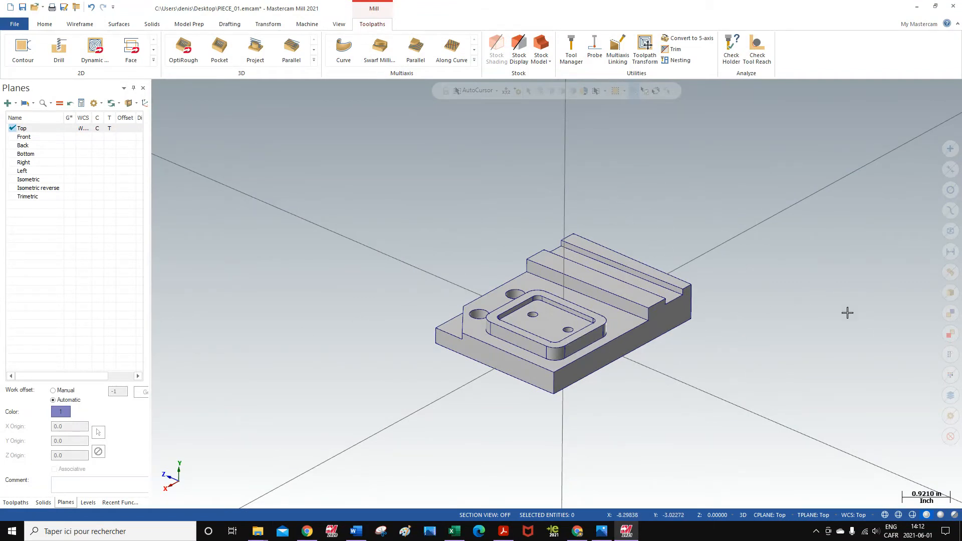
- Start a new dynamic plane with its origin on the part's upper back corner at X -2.0, Y 0.75, Z 1.5
{"action": "left_click", "coordinate": [15, 104]}
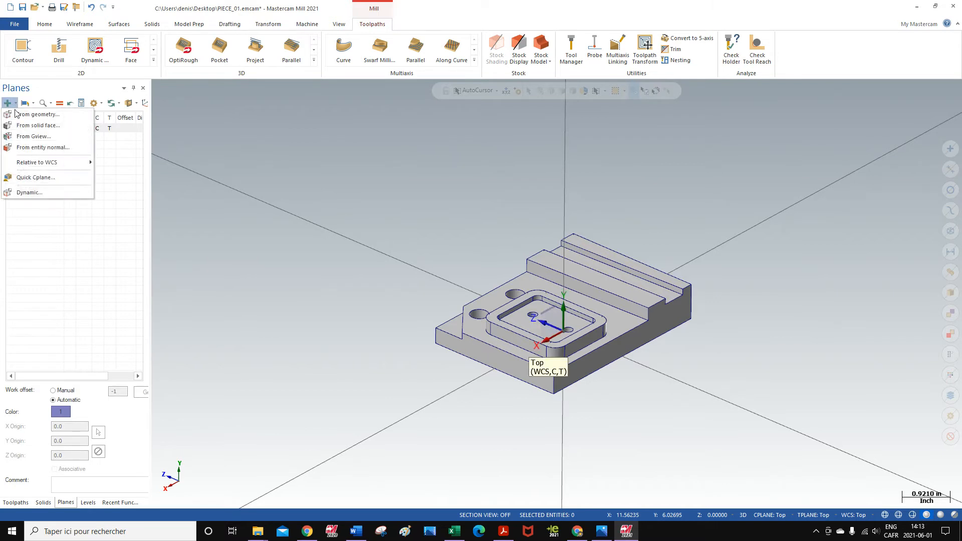
{"action": "left_click", "coordinate": [29, 193]}
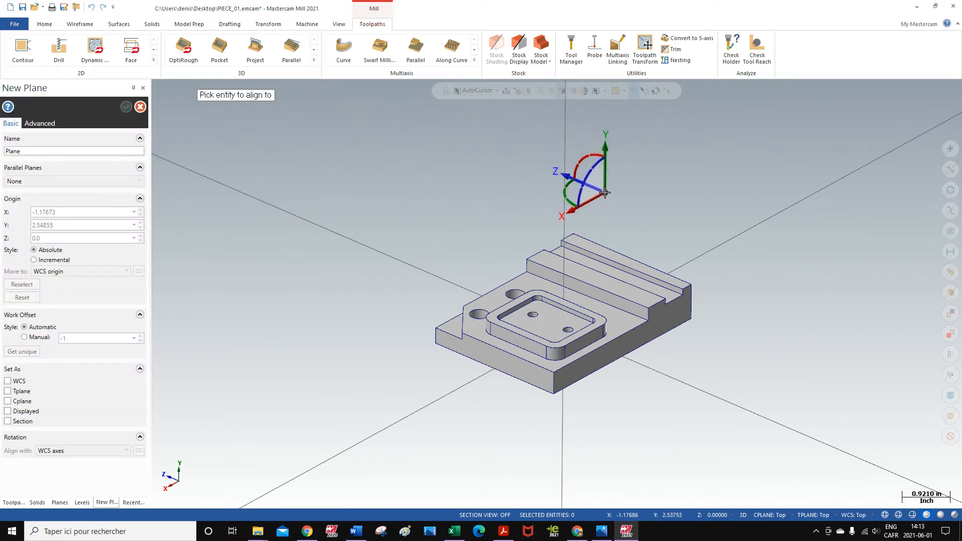
{"action": "scroll", "coordinate": [579, 201], "scroll_direction": "up", "scroll_amount": 2}
{"action": "scroll", "coordinate": [585, 212], "scroll_direction": "up", "scroll_amount": 2}
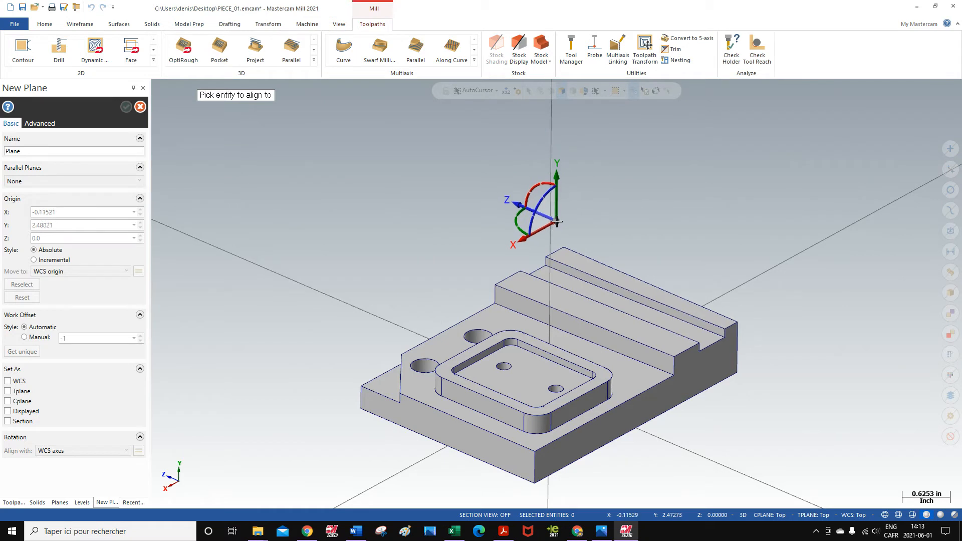
{"action": "left_click", "coordinate": [564, 246]}
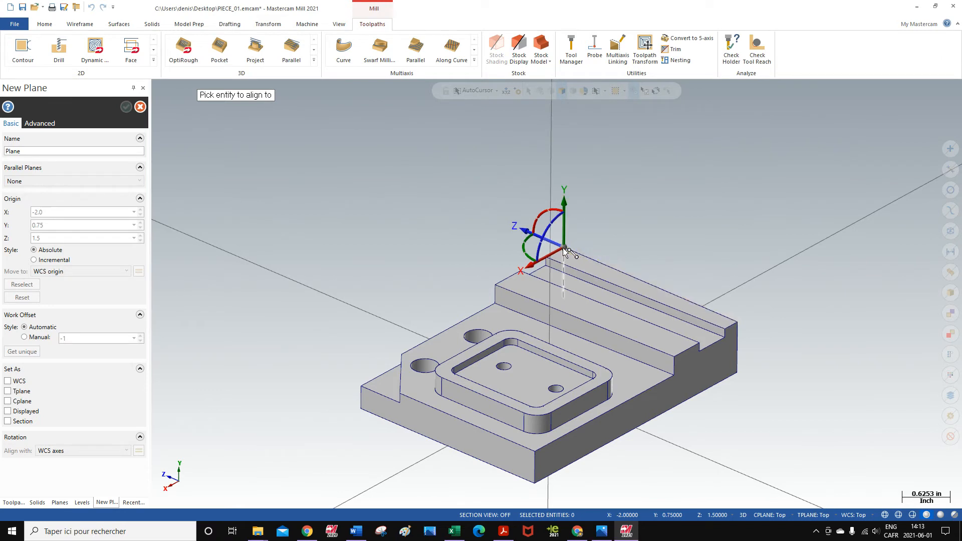
{"action": "left_click", "coordinate": [564, 248]}
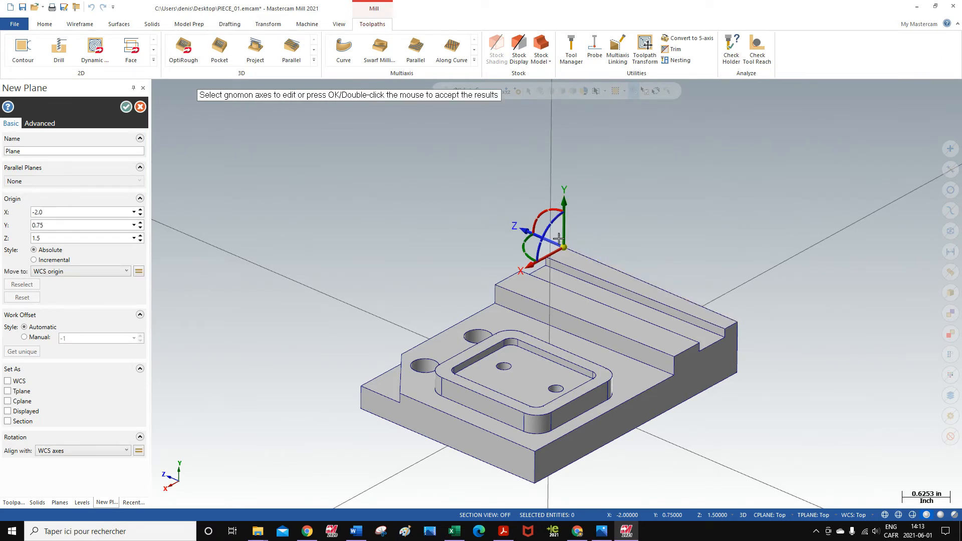
- Rotate the new plane -90° about X to point Z upward, and -270° about Z to run X along the stepped edge
{"action": "left_click", "coordinate": [541, 215]}
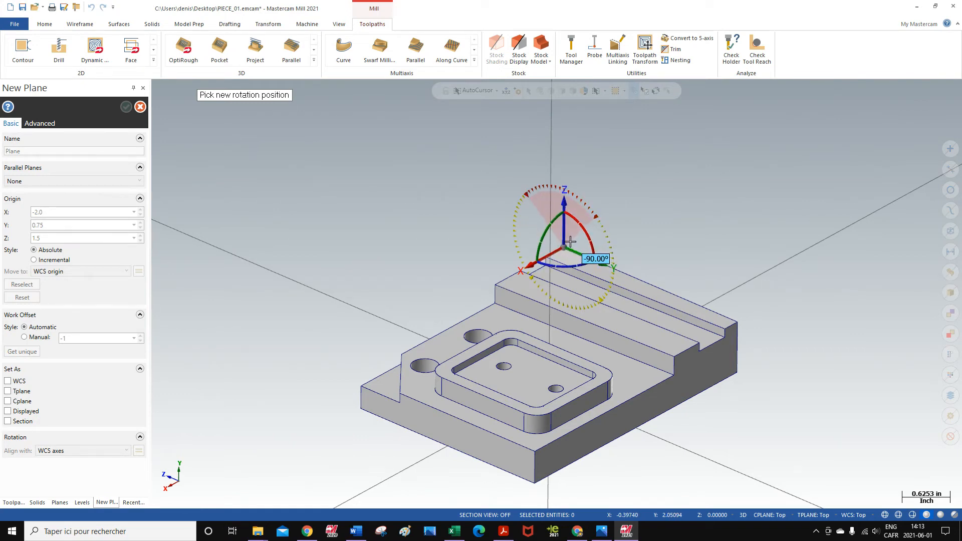
{"action": "left_click", "coordinate": [570, 242]}
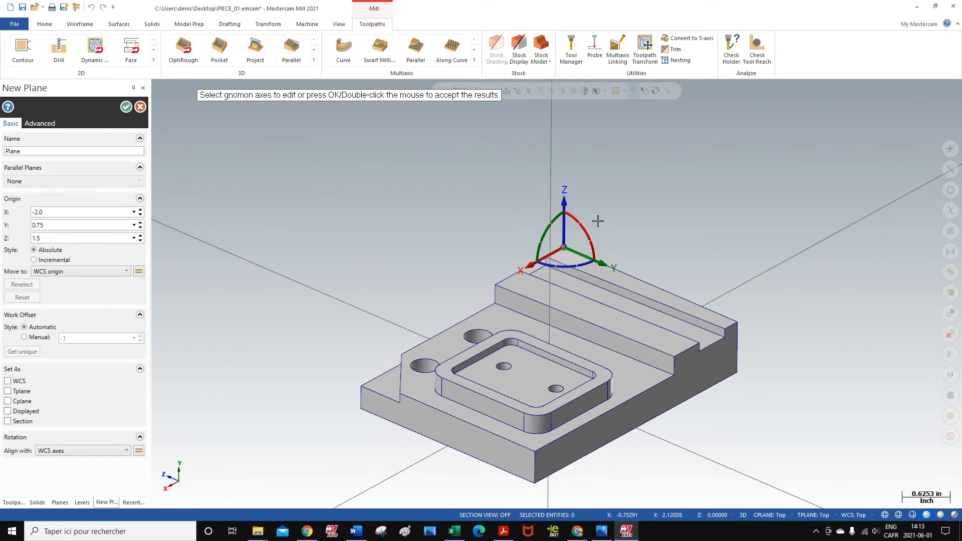
{"action": "left_click", "coordinate": [574, 267]}
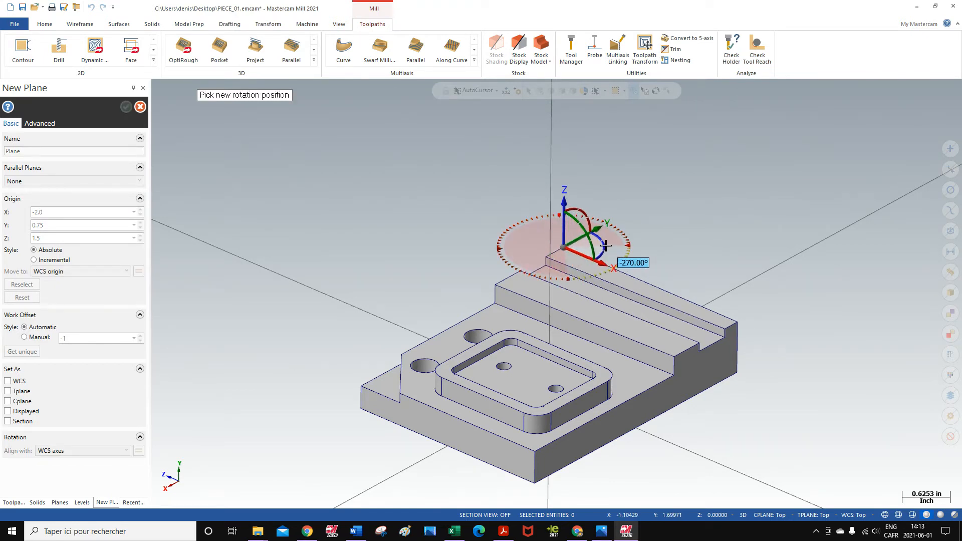
{"action": "left_click", "coordinate": [606, 246]}
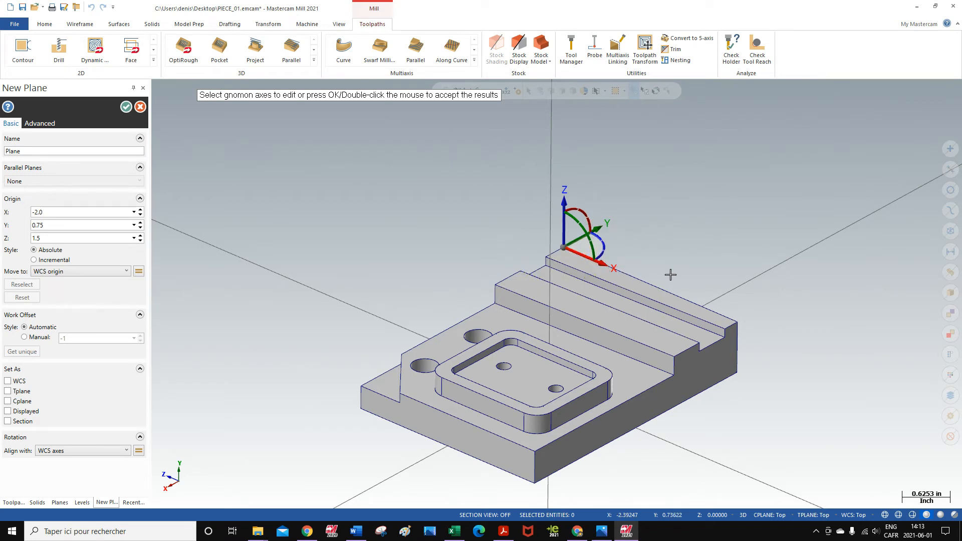
- Name the new plane Phase 1, accept it, and make it the current WCS, construction plane and tool plane
{"action": "left_click", "coordinate": [24, 150]}
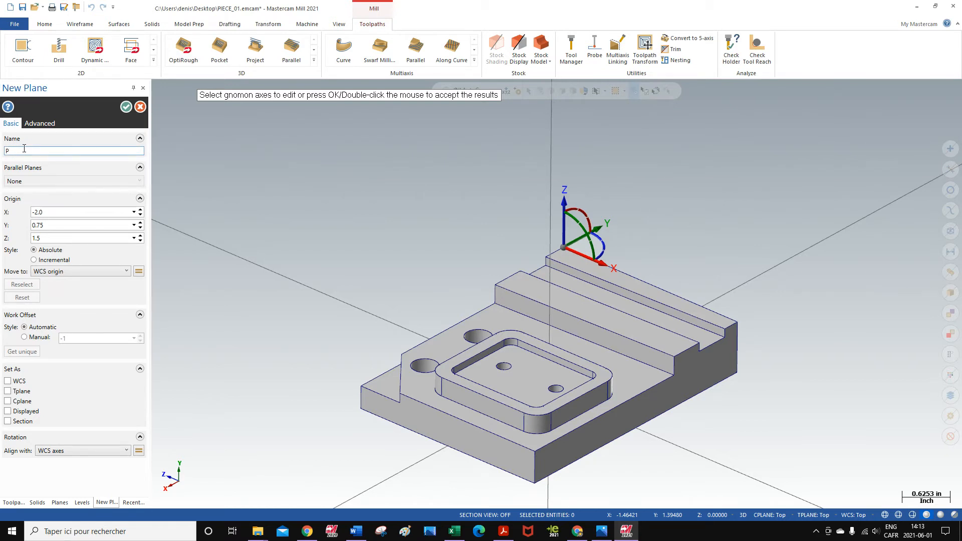
{"action": "type", "text": "hase 1"}
{"action": "left_click", "coordinate": [125, 108]}
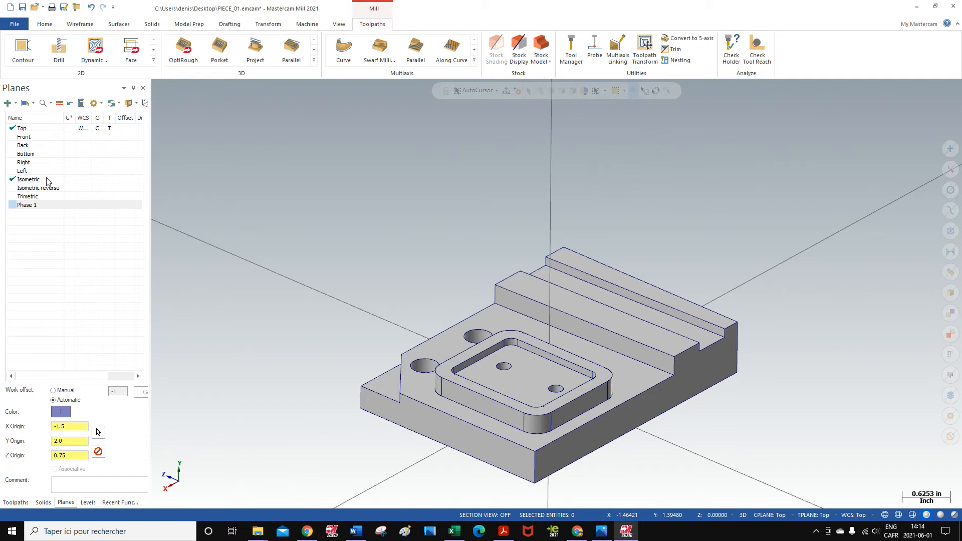
{"action": "left_click", "coordinate": [50, 206]}
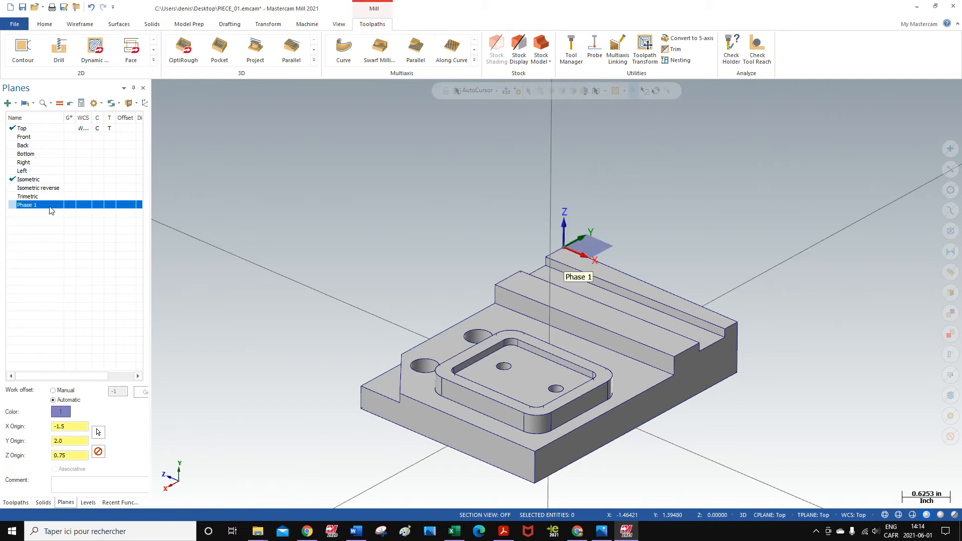
{"action": "left_click", "coordinate": [59, 104]}
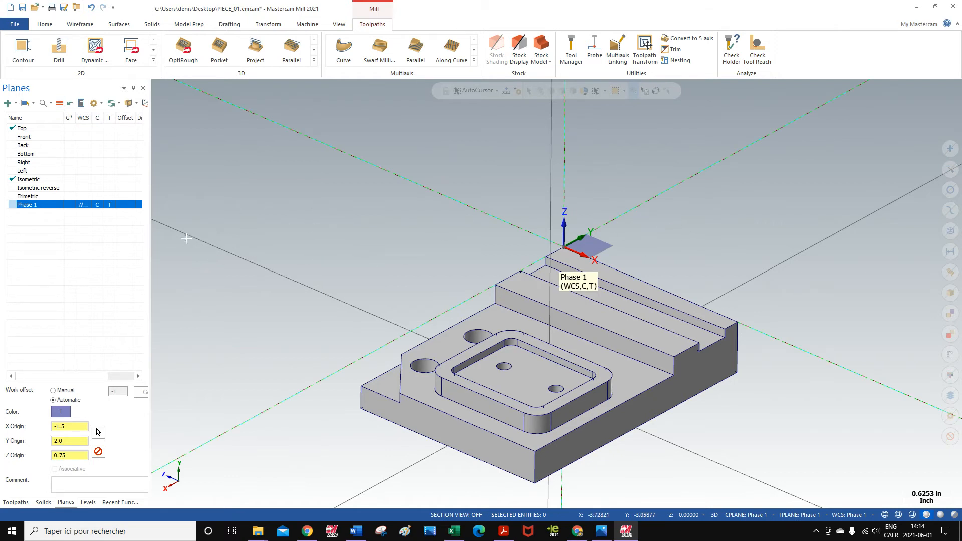
- Return to the toolpath list and check the part's orientation in isometric view relative to the Phase 1 WCS
{"action": "left_click", "coordinate": [16, 502]}
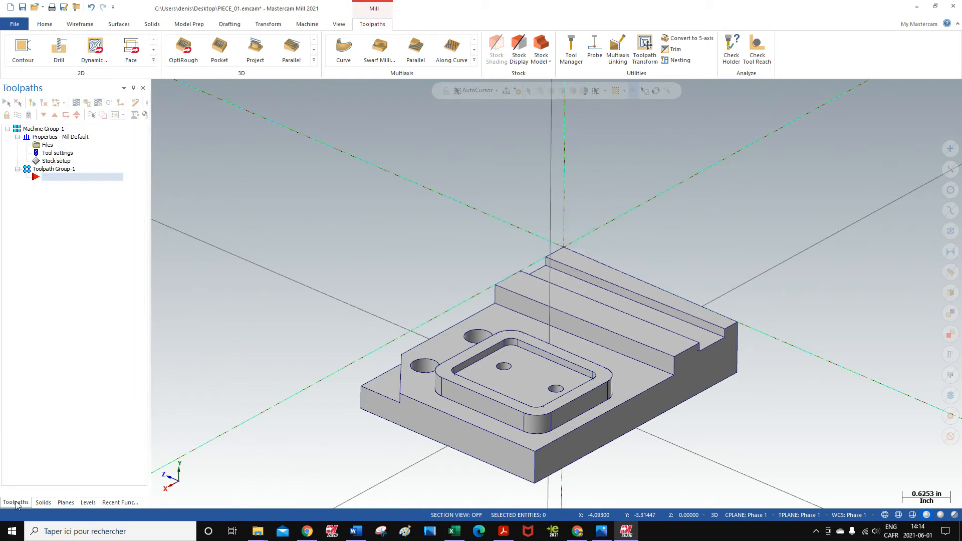
{"action": "right_click", "coordinate": [275, 190]}
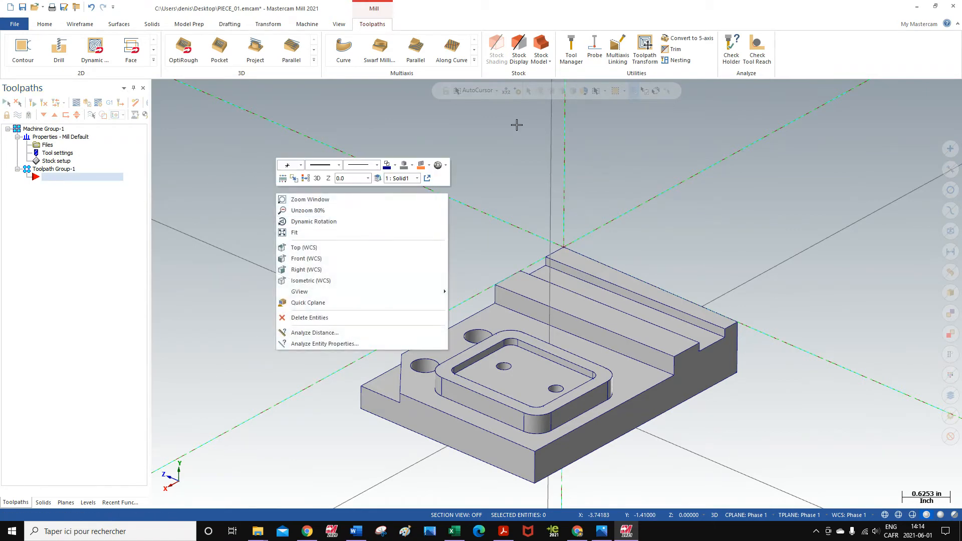
{"action": "key", "text": "Escape"}
{"action": "mouse_move", "coordinate": [310, 233]}
{"action": "middle_mouse_down"}
{"action": "mouse_move", "coordinate": [288, 240]}
{"action": "mouse_move", "coordinate": [509, 180]}
{"action": "mouse_move", "coordinate": [431, 185]}
{"action": "mouse_move", "coordinate": [475, 105]}
{"action": "mouse_move", "coordinate": [448, 110]}
{"action": "middle_mouse_up"}
{"action": "right_click", "coordinate": [281, 183]}
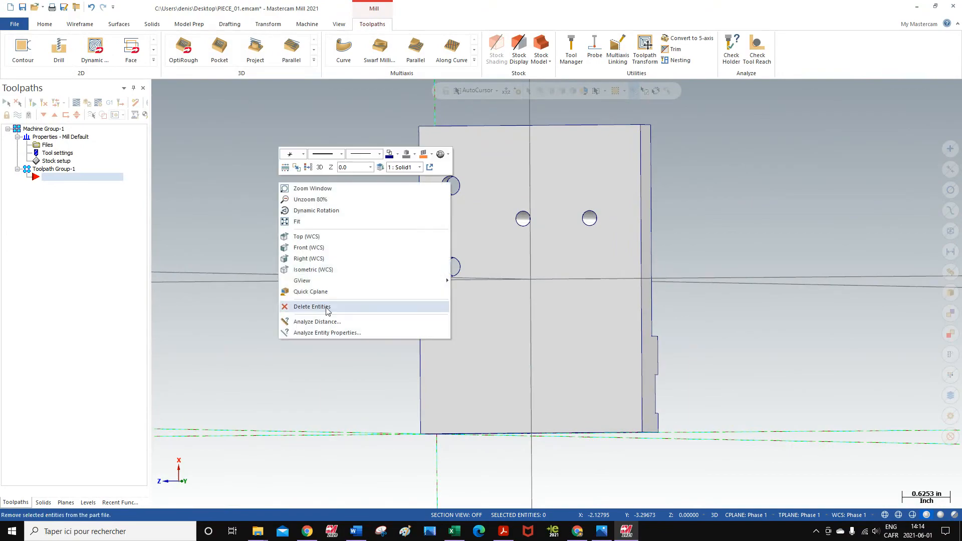
{"action": "left_click", "coordinate": [299, 271]}
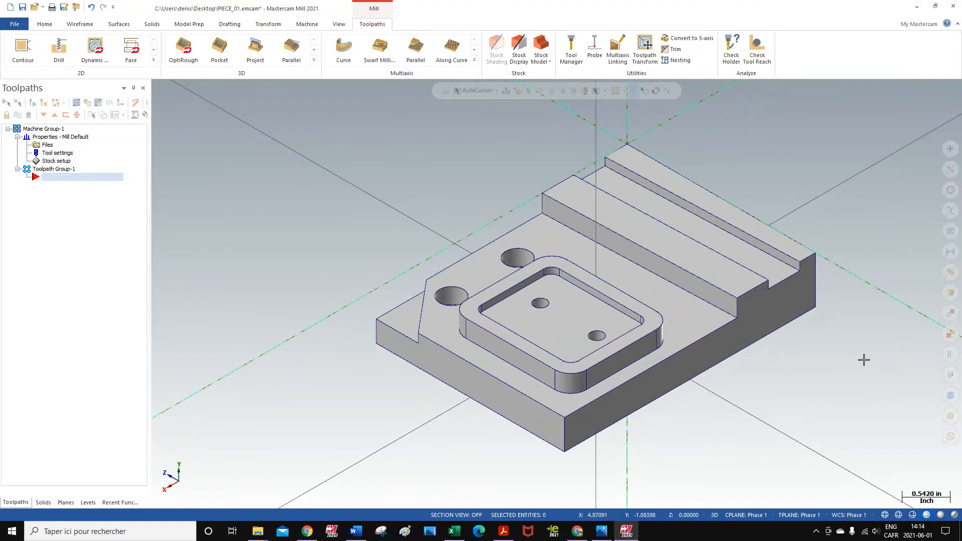
{"action": "scroll", "coordinate": [565, 396], "scroll_direction": "down", "scroll_amount": 3}
{"action": "scroll", "coordinate": [837, 344], "scroll_direction": "up", "scroll_amount": 4}
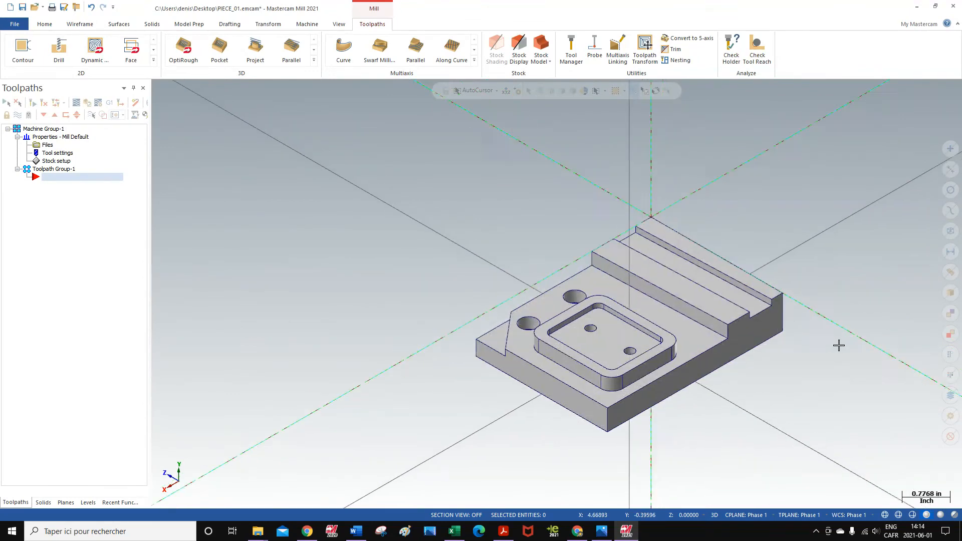
{"action": "scroll", "coordinate": [849, 321], "scroll_direction": "up", "scroll_amount": 1}
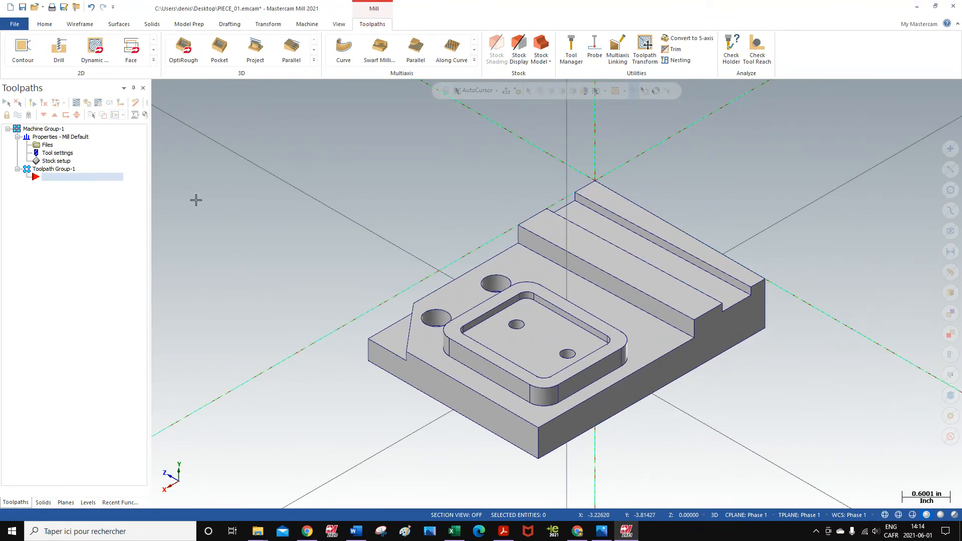
- Open the machine group's stock setup and set the stock plane to Phase 1
{"action": "left_click", "coordinate": [56, 161]}
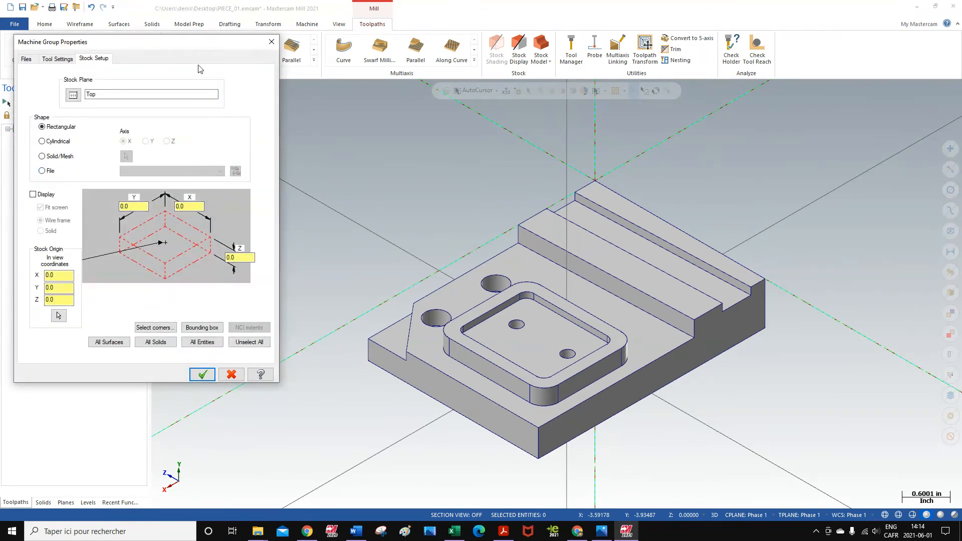
{"action": "left_click", "coordinate": [74, 96]}
{"action": "left_click_drag", "start_coordinate": [172, 158], "coordinate": [173, 176]}
{"action": "left_click", "coordinate": [24, 204]}
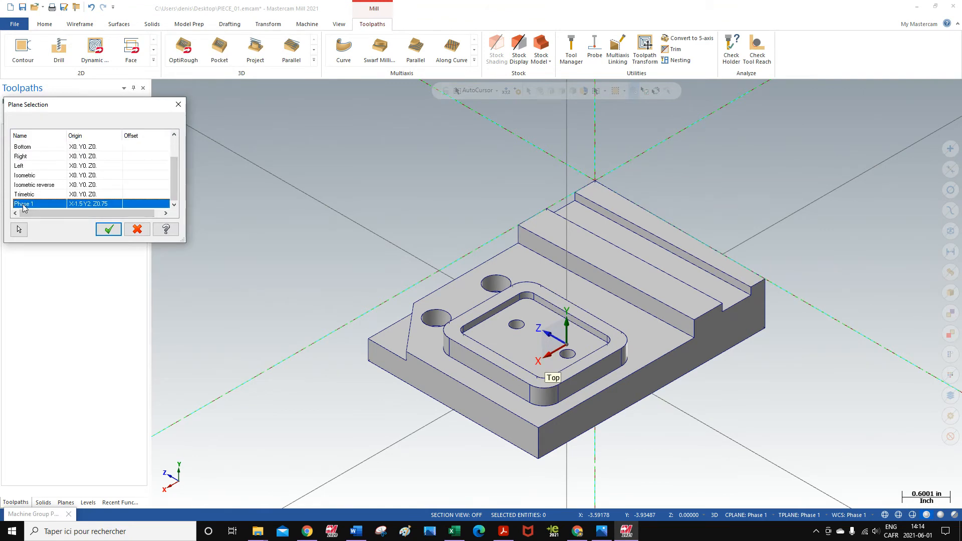
{"action": "left_click", "coordinate": [110, 230]}
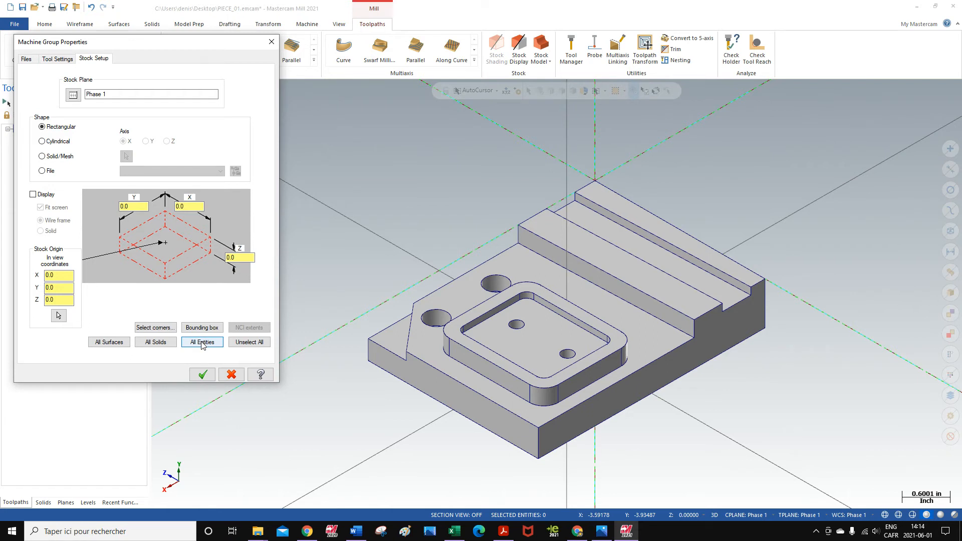
- Display a wireframe rectangular stock sized from all entities, enlarged to X 3.125 and Z 1.0, and accept it
{"action": "left_click", "coordinate": [33, 195]}
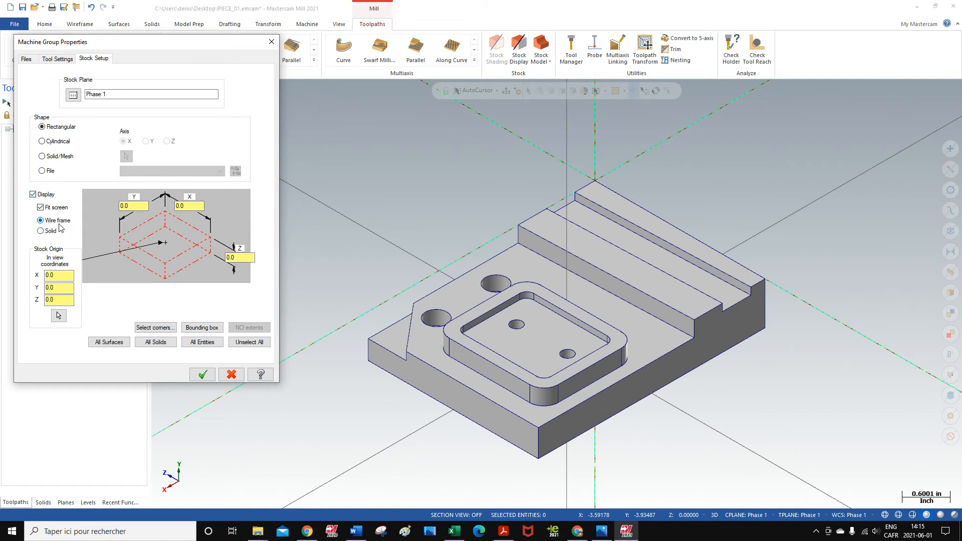
{"action": "left_click", "coordinate": [201, 343]}
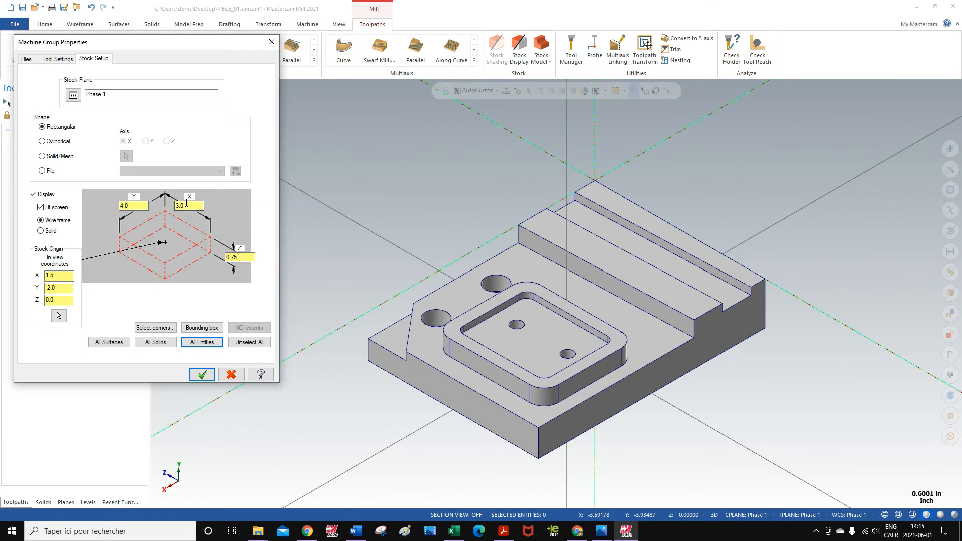
{"action": "left_click", "coordinate": [190, 206]}
{"action": "left_click_drag", "start_coordinate": [233, 257], "coordinate": [210, 257]}
{"action": "type", "text": "1"}
{"action": "left_click", "coordinate": [202, 374]}
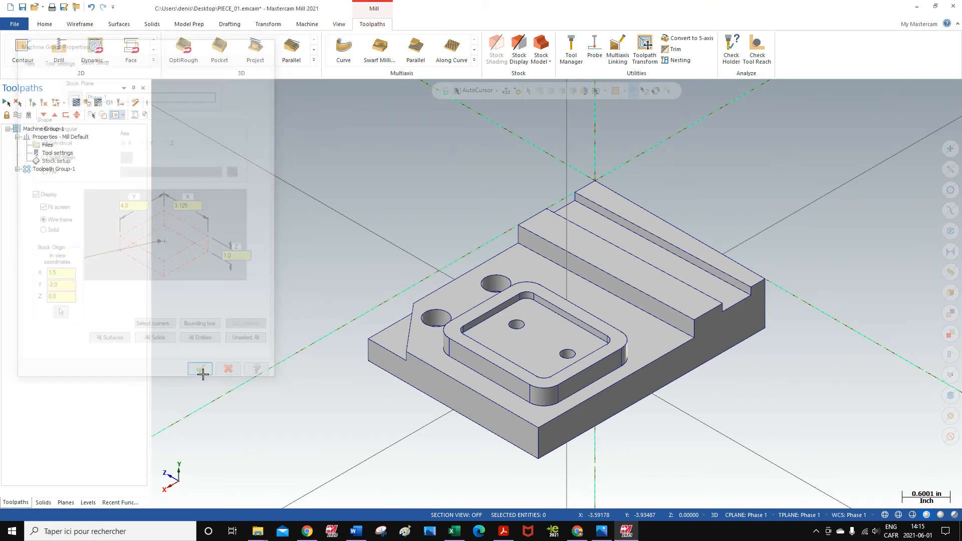
- Raise the stock origin in Z so the stock's top sits slightly above the part's top face
{"action": "right_click", "coordinate": [725, 176]}
{"action": "left_click", "coordinate": [748, 229]}
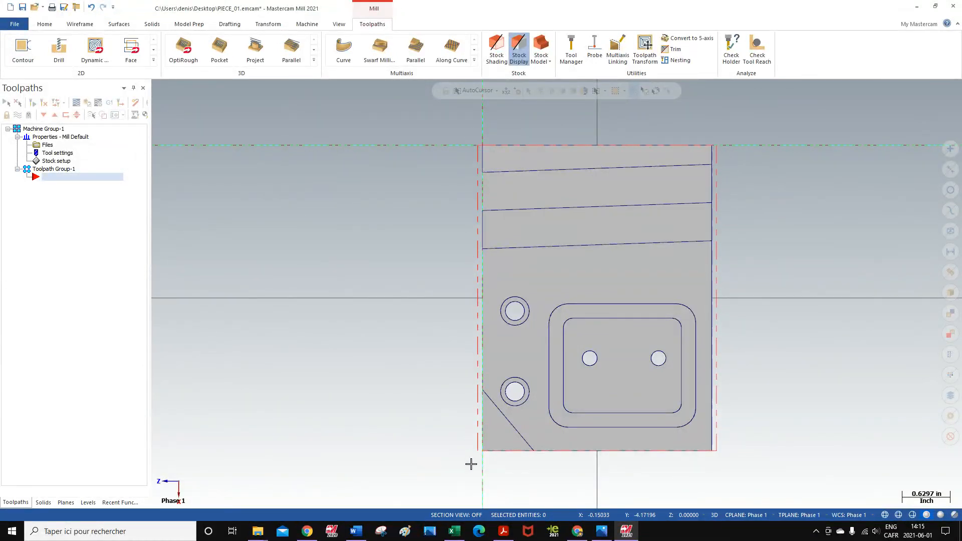
{"action": "right_click", "coordinate": [823, 216]}
{"action": "left_click", "coordinate": [821, 293]}
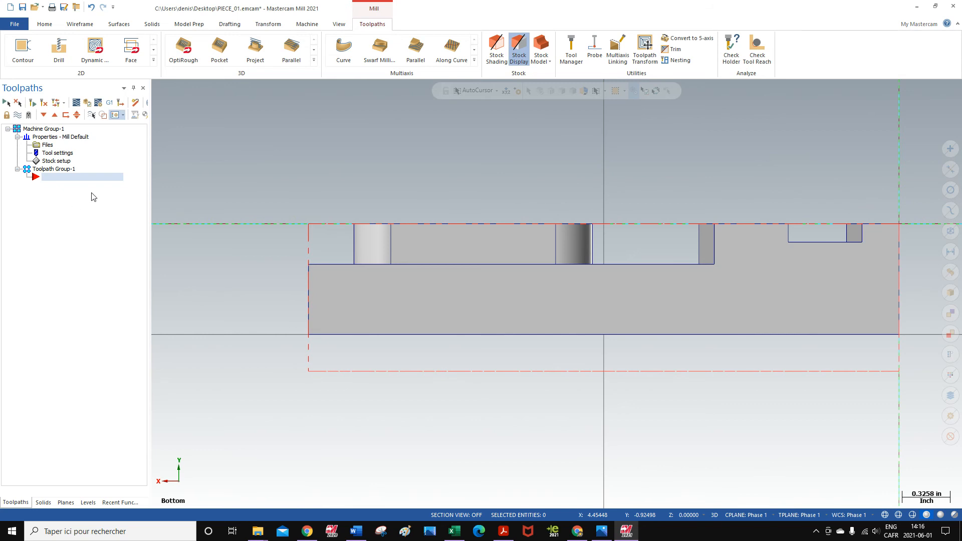
{"action": "double_click", "coordinate": [65, 163]}
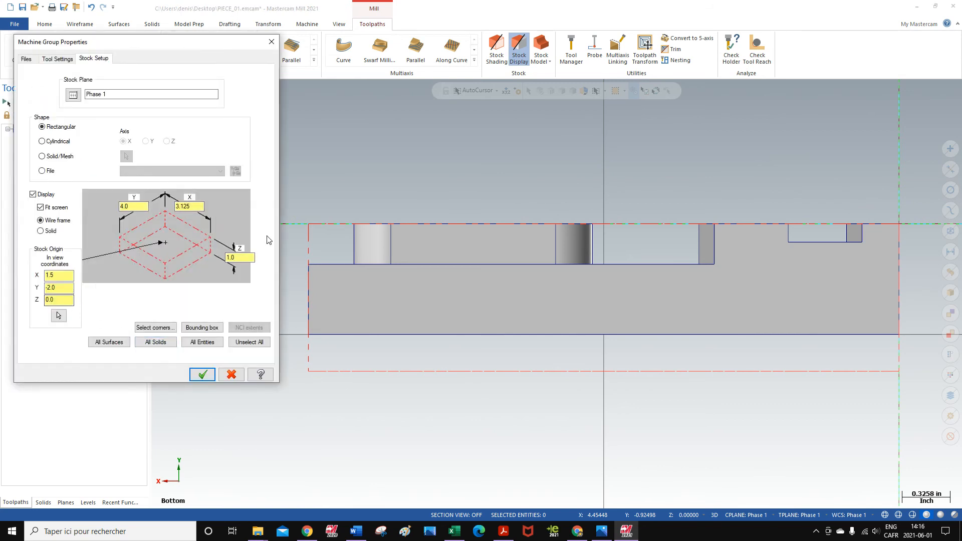
{"action": "left_click", "coordinate": [56, 299]}
{"action": "left_click", "coordinate": [203, 374]}
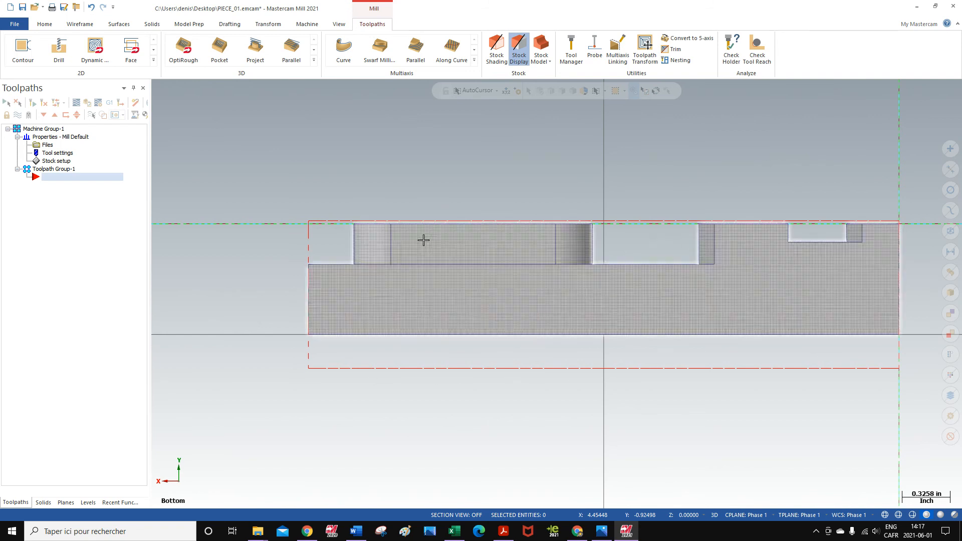
- Examine how the stock outline fits around the part in the isometric, top and right views of the Phase 1 WCS
{"action": "right_click", "coordinate": [266, 169]}
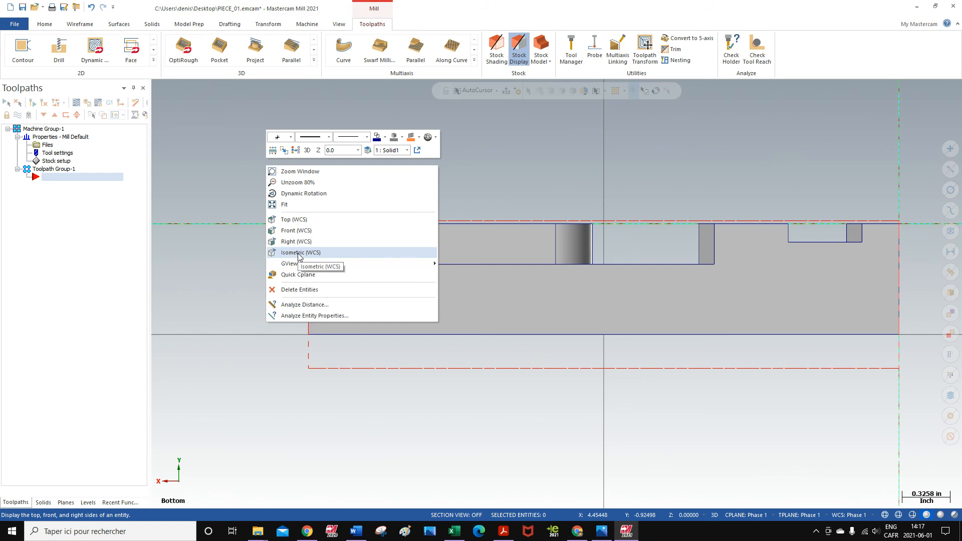
{"action": "left_click", "coordinate": [299, 253]}
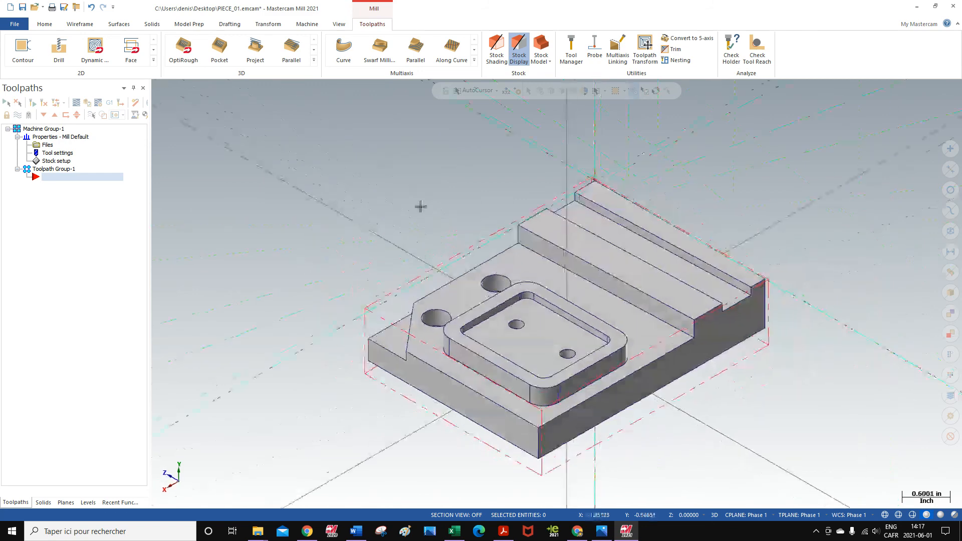
{"action": "scroll", "coordinate": [788, 343], "scroll_direction": "up", "scroll_amount": 1}
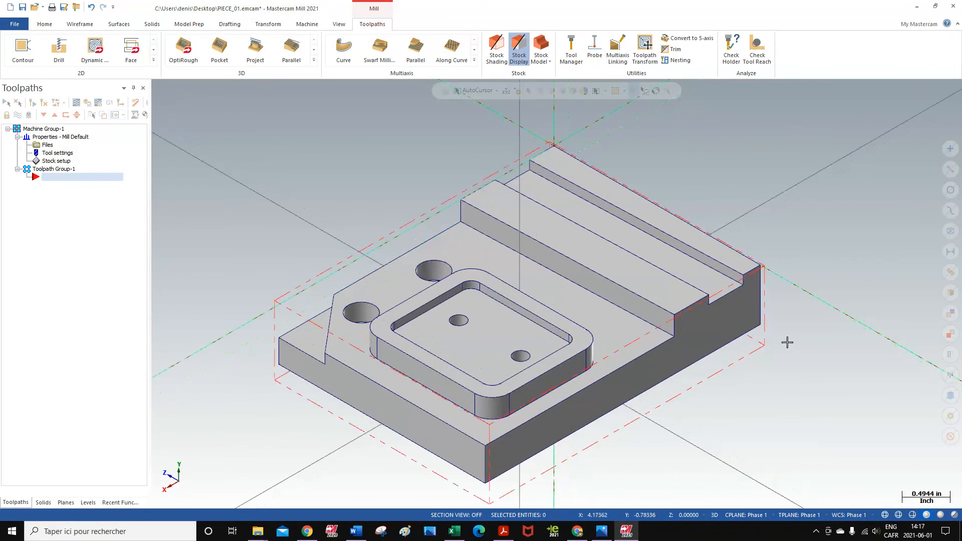
{"action": "right_click", "coordinate": [704, 166]}
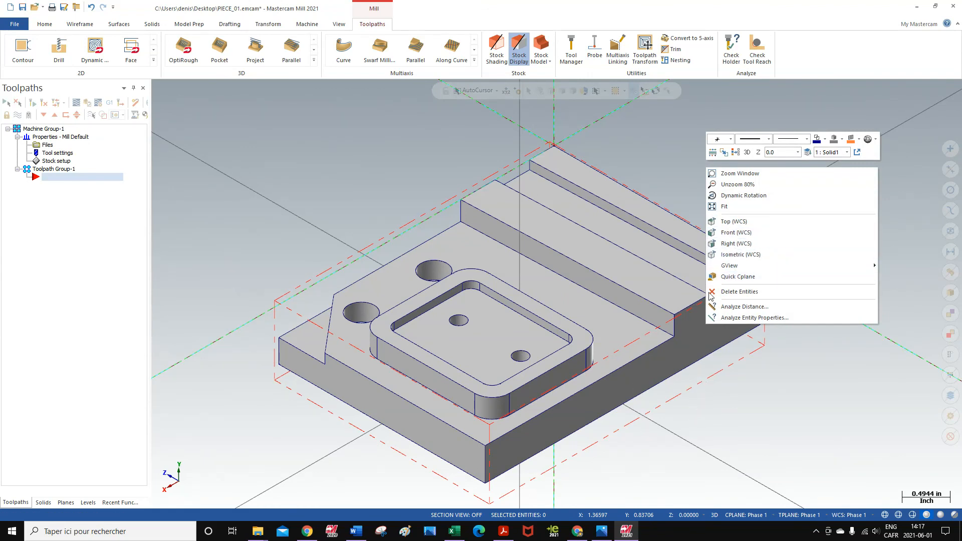
{"action": "left_click", "coordinate": [733, 223]}
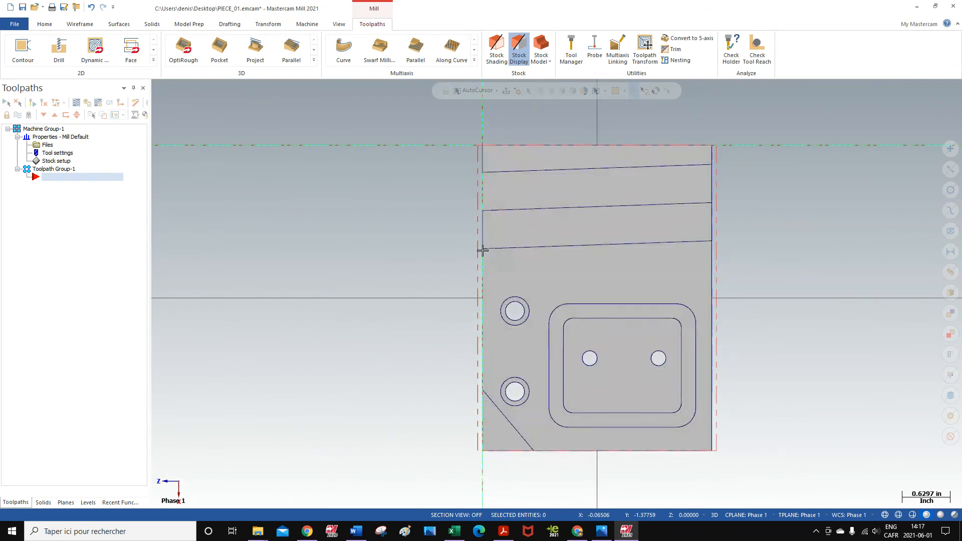
{"action": "right_click", "coordinate": [803, 235]}
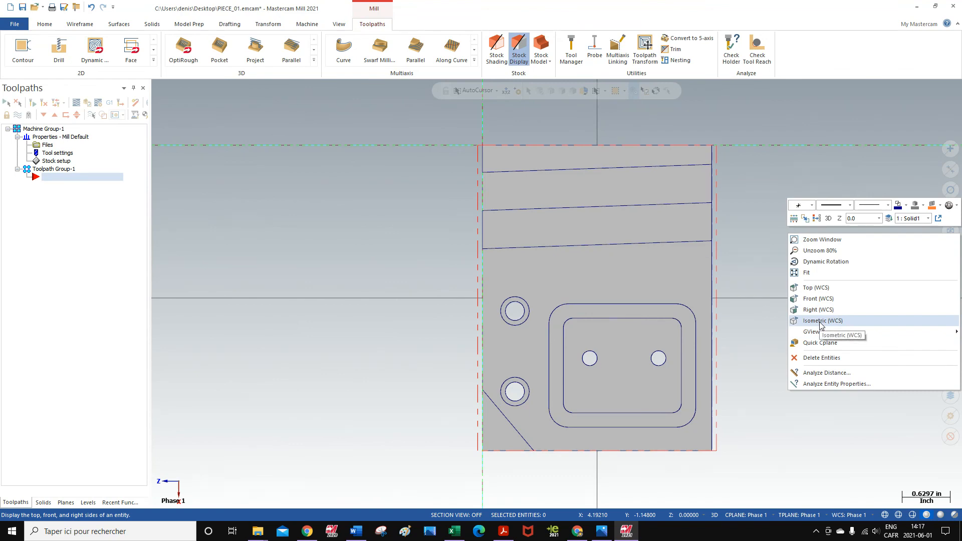
{"action": "left_click", "coordinate": [821, 321]}
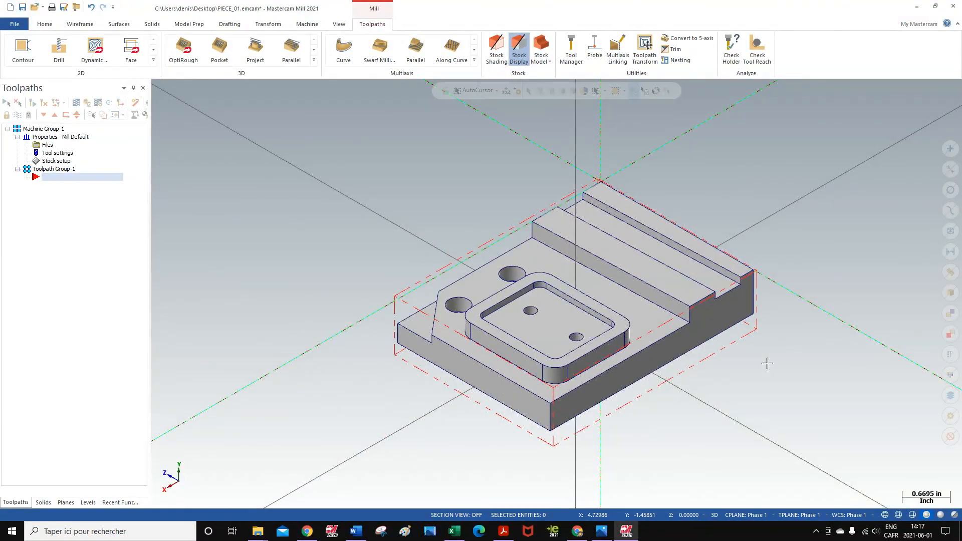
{"action": "scroll", "coordinate": [762, 356], "scroll_direction": "up", "scroll_amount": 3}
{"action": "right_click", "coordinate": [804, 234]}
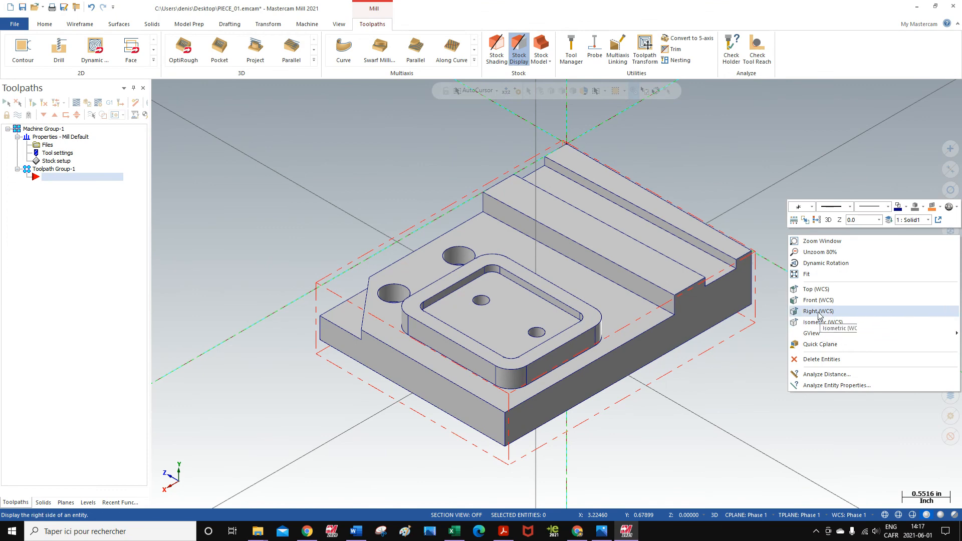
{"action": "left_click", "coordinate": [818, 311]}
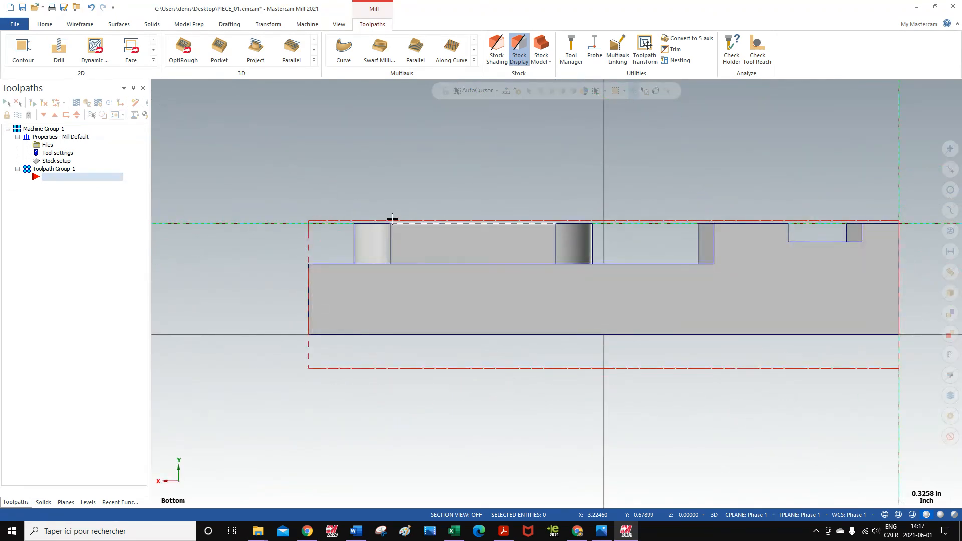
{"action": "right_click", "coordinate": [209, 149]}
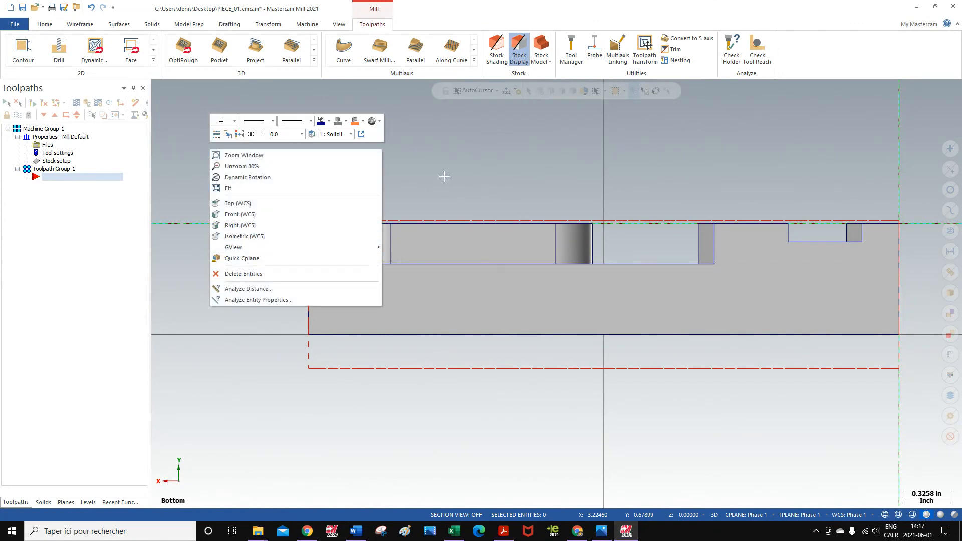
{"action": "left_click", "coordinate": [240, 237]}
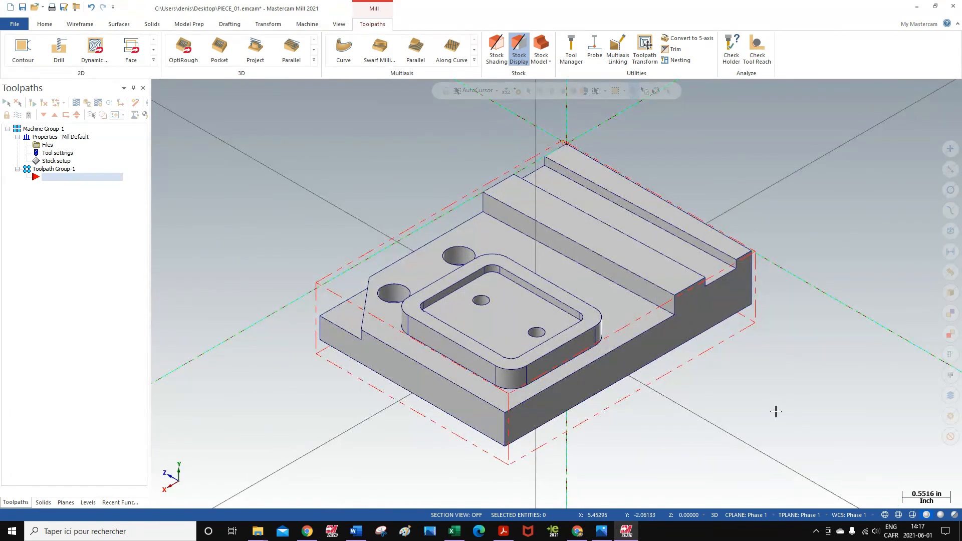